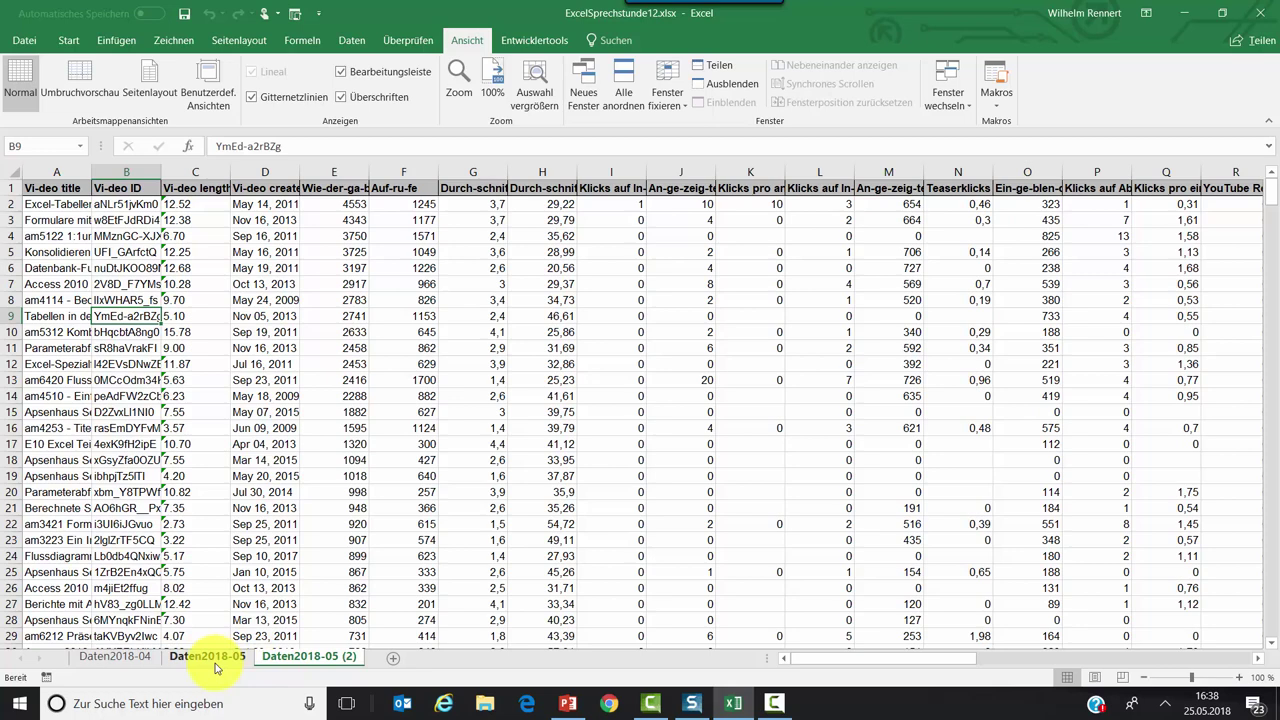
Start recording a macro named Makro1, stored in this workbook.
{"action": "left_click", "coordinate": [334, 474]}
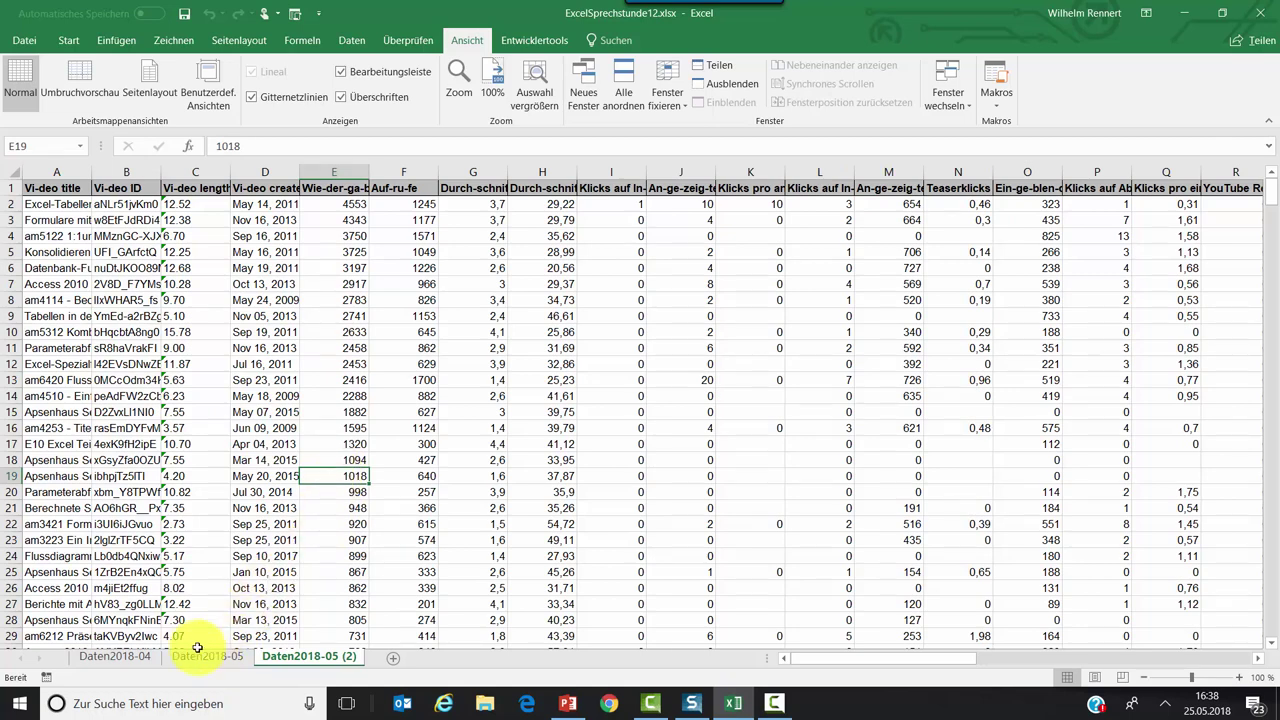
{"action": "left_click", "coordinate": [46, 679]}
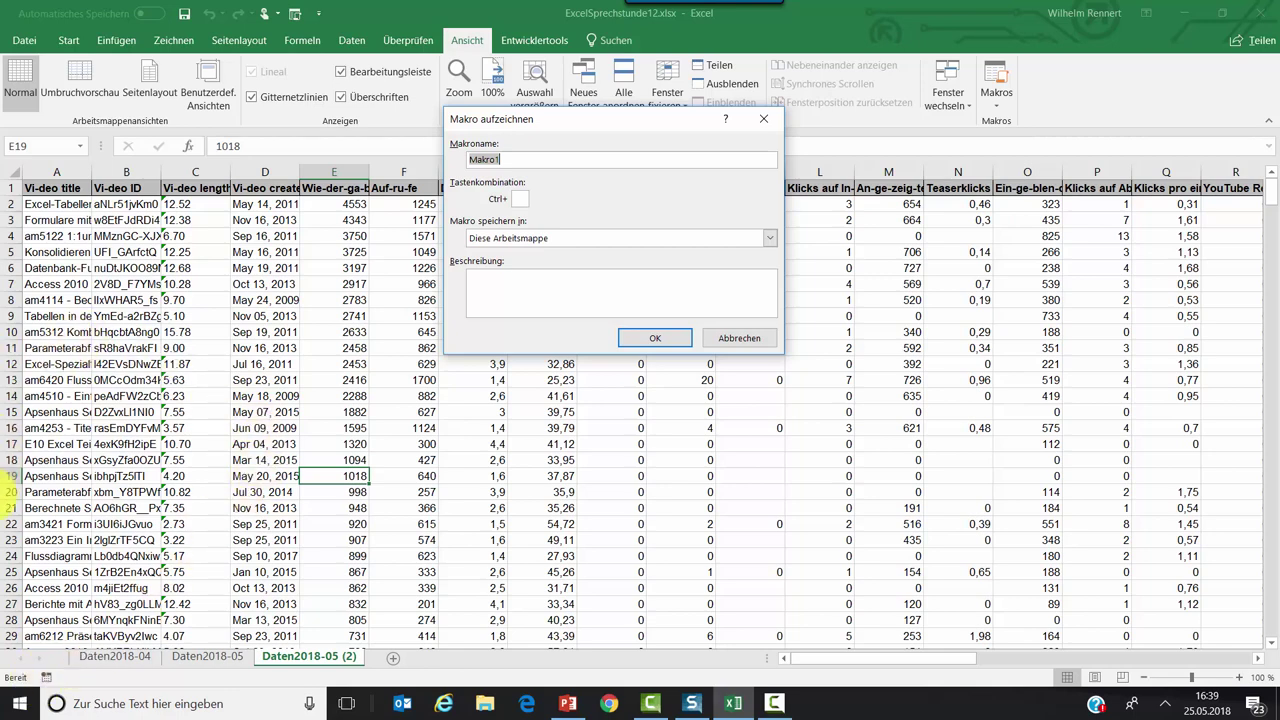
{"action": "left_click", "coordinate": [647, 338]}
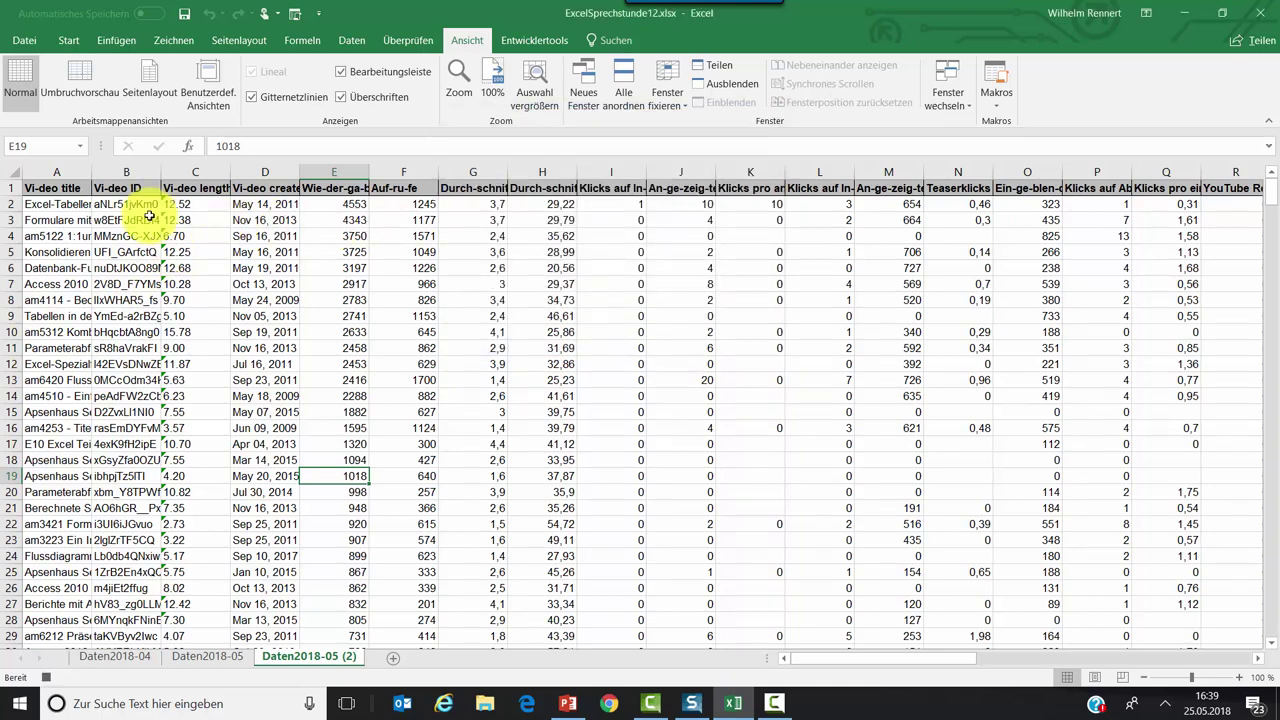
Remove all hyphens from the headings in row 1 by replacing the hyphen character with nothing throughout that row.
{"action": "left_click", "coordinate": [9, 187]}
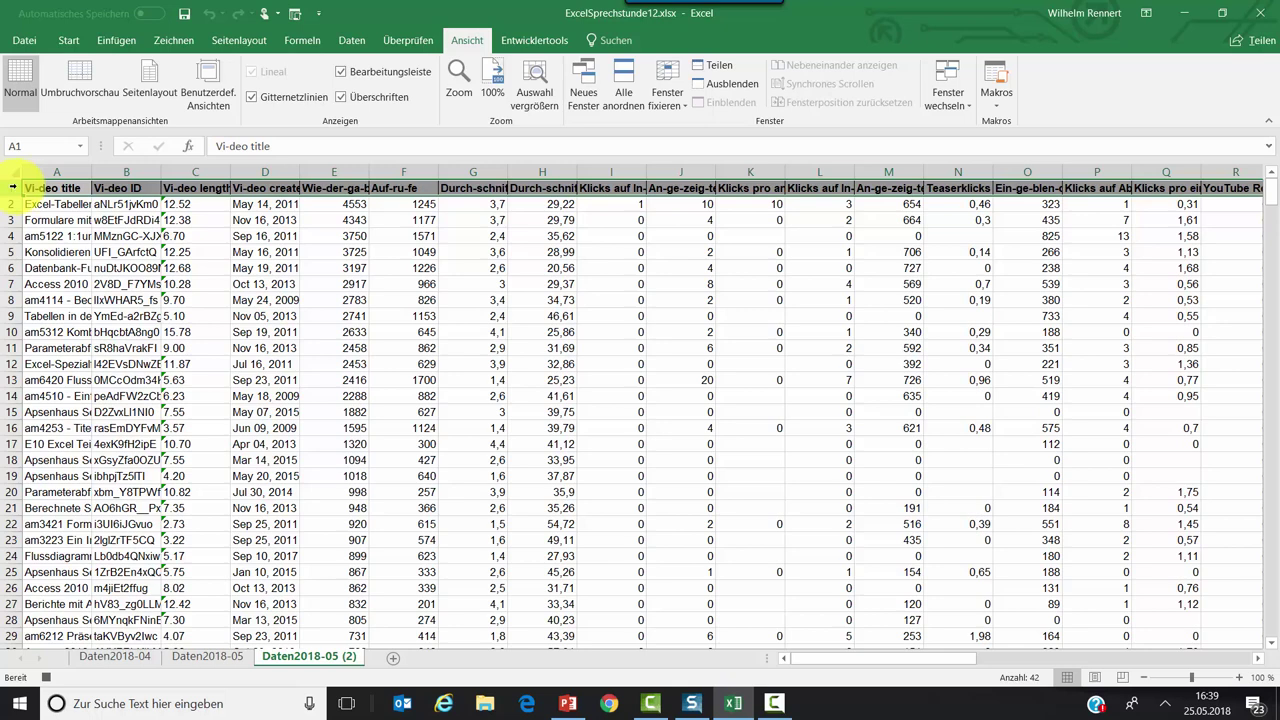
{"action": "left_click", "coordinate": [227, 147]}
{"action": "left_click", "coordinate": [227, 146]}
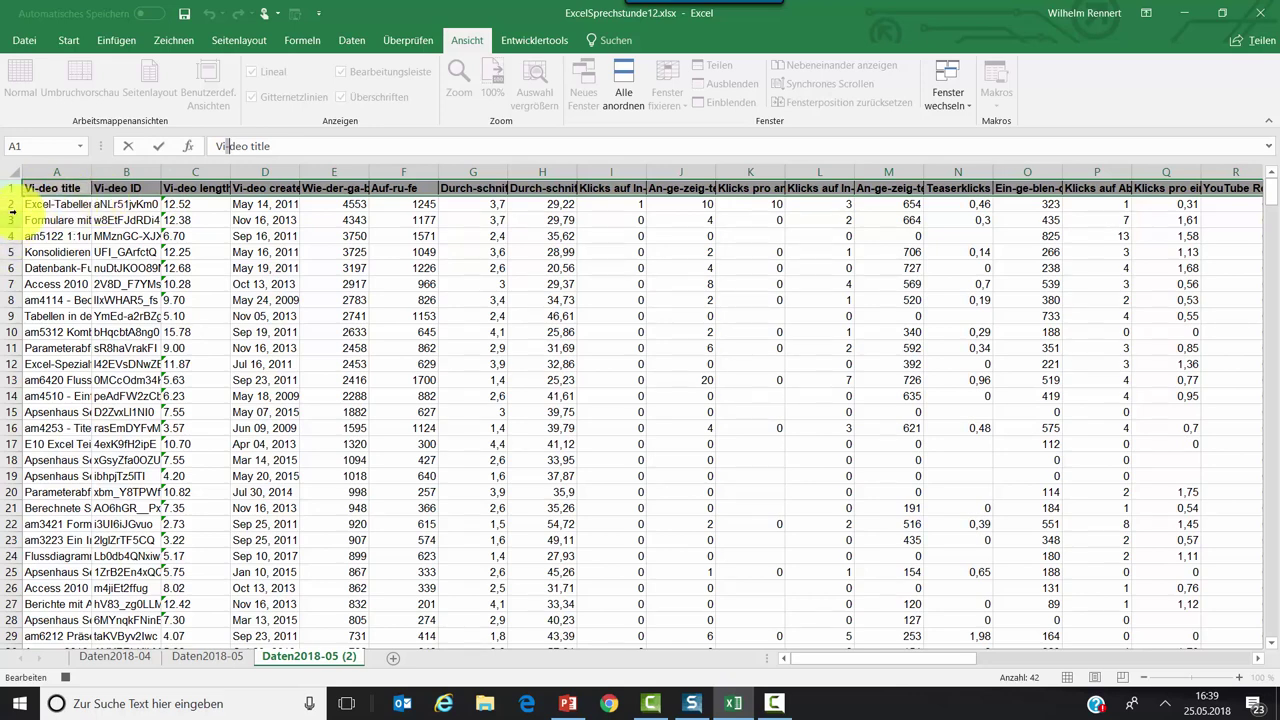
{"action": "key", "text": "Escape"}
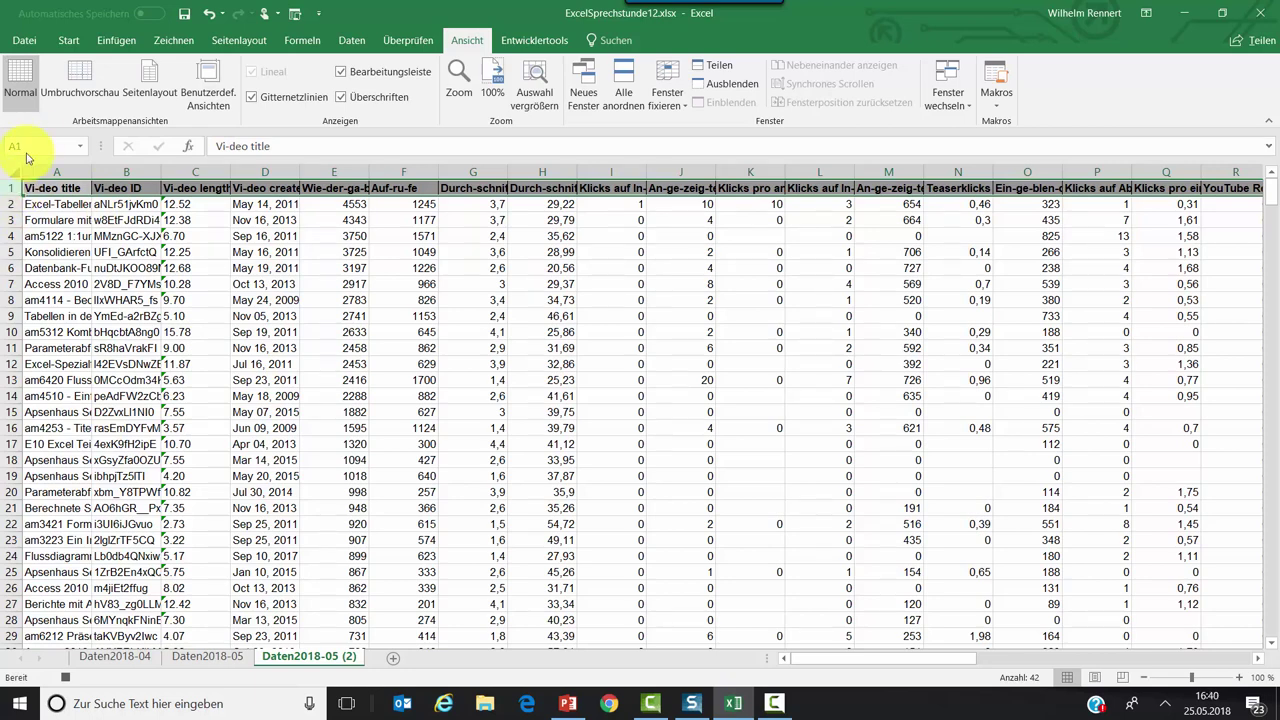
{"action": "left_click", "coordinate": [68, 40]}
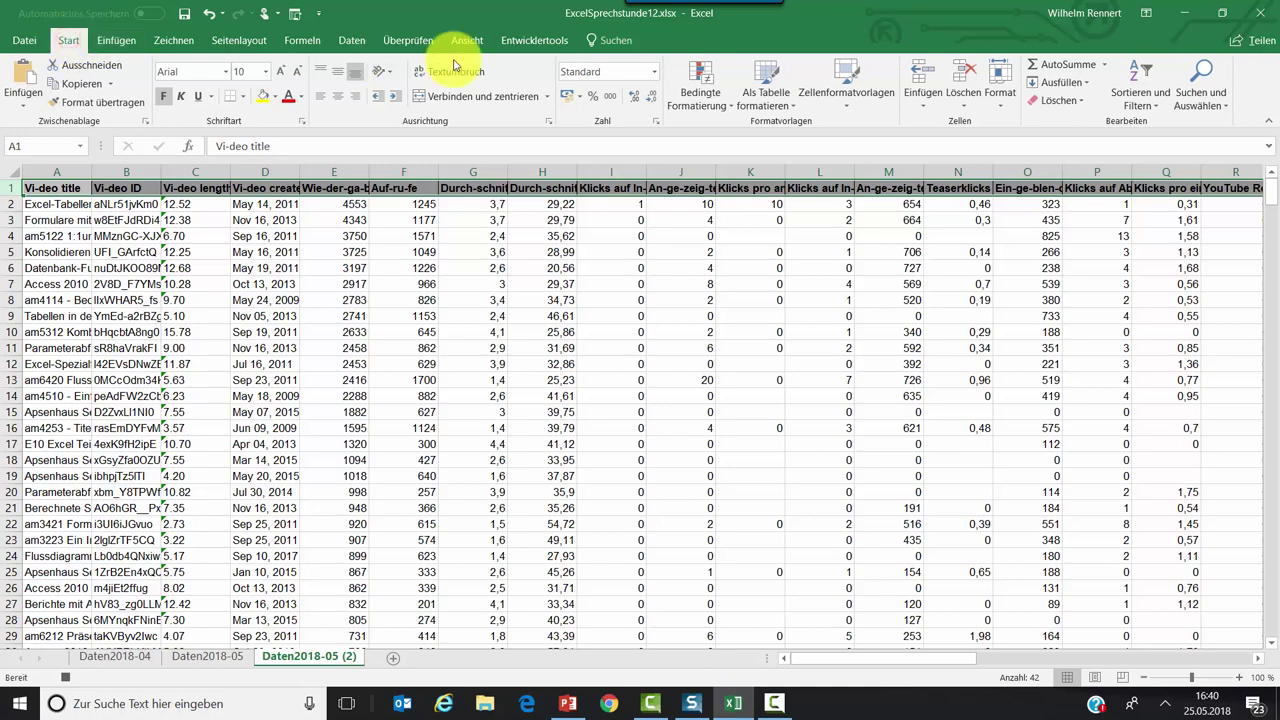
{"action": "left_click", "coordinate": [1190, 78]}
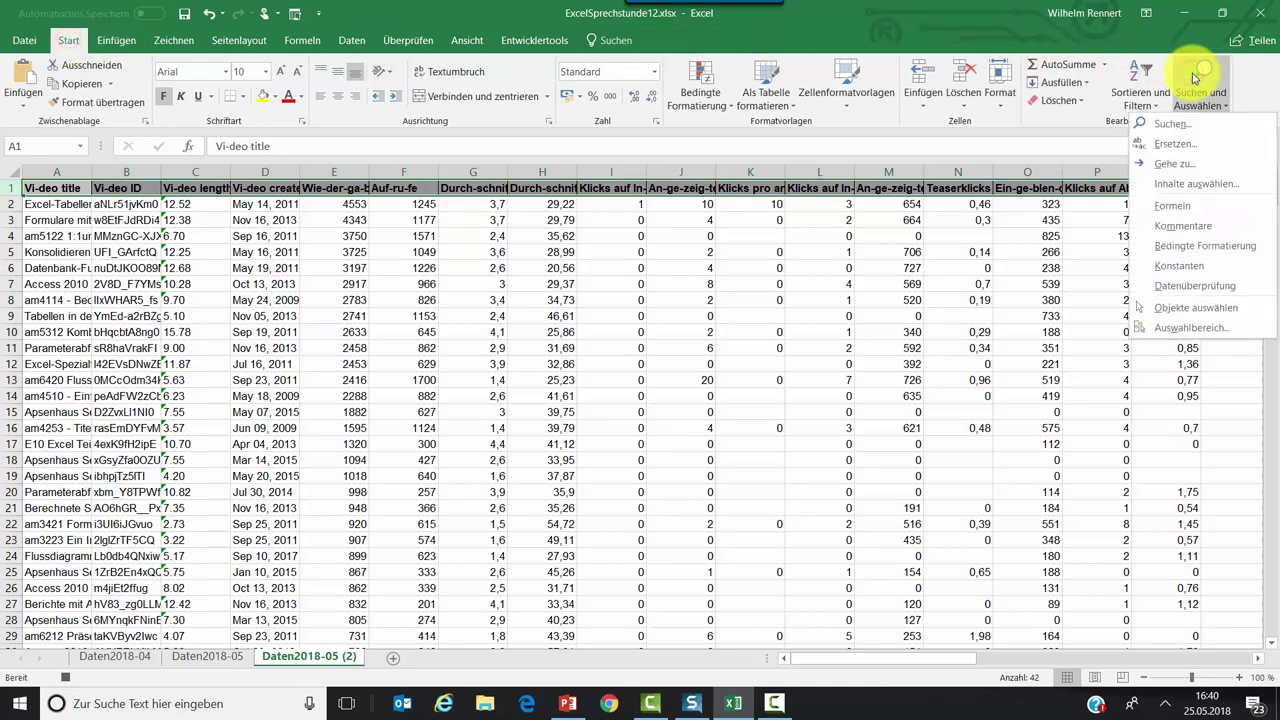
{"action": "left_click", "coordinate": [1174, 143]}
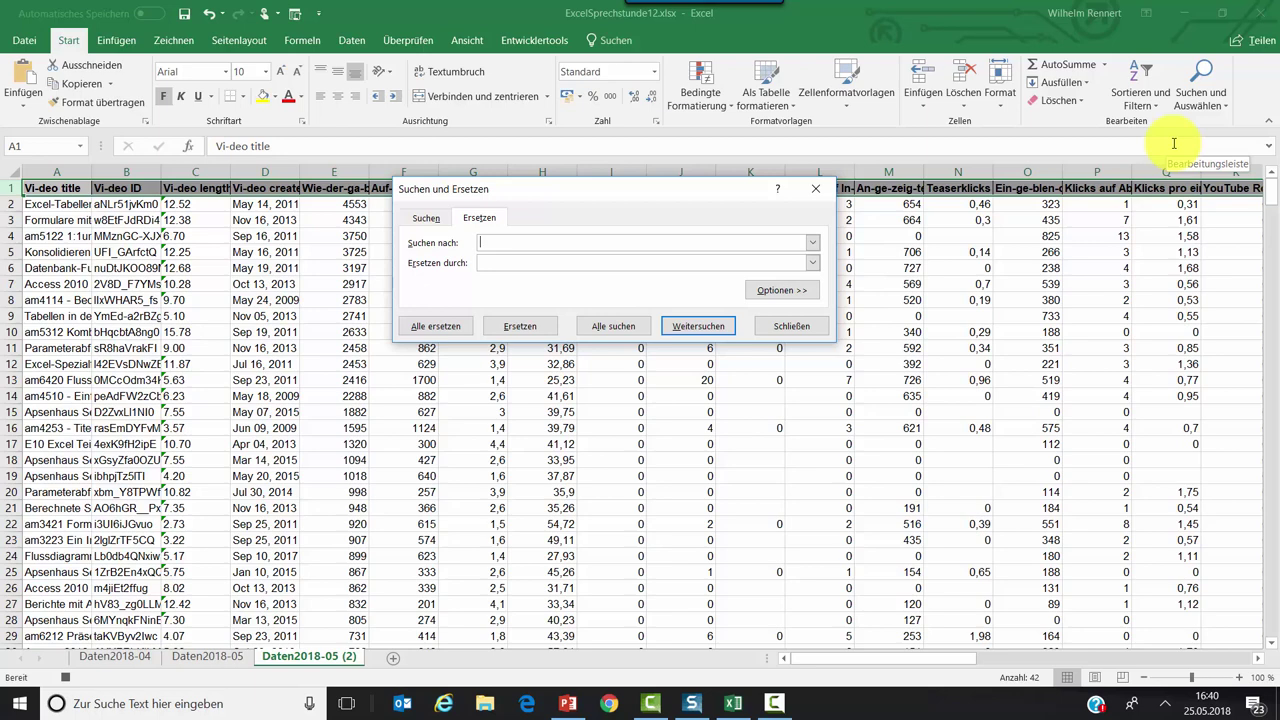
{"action": "type", "text": "-"}
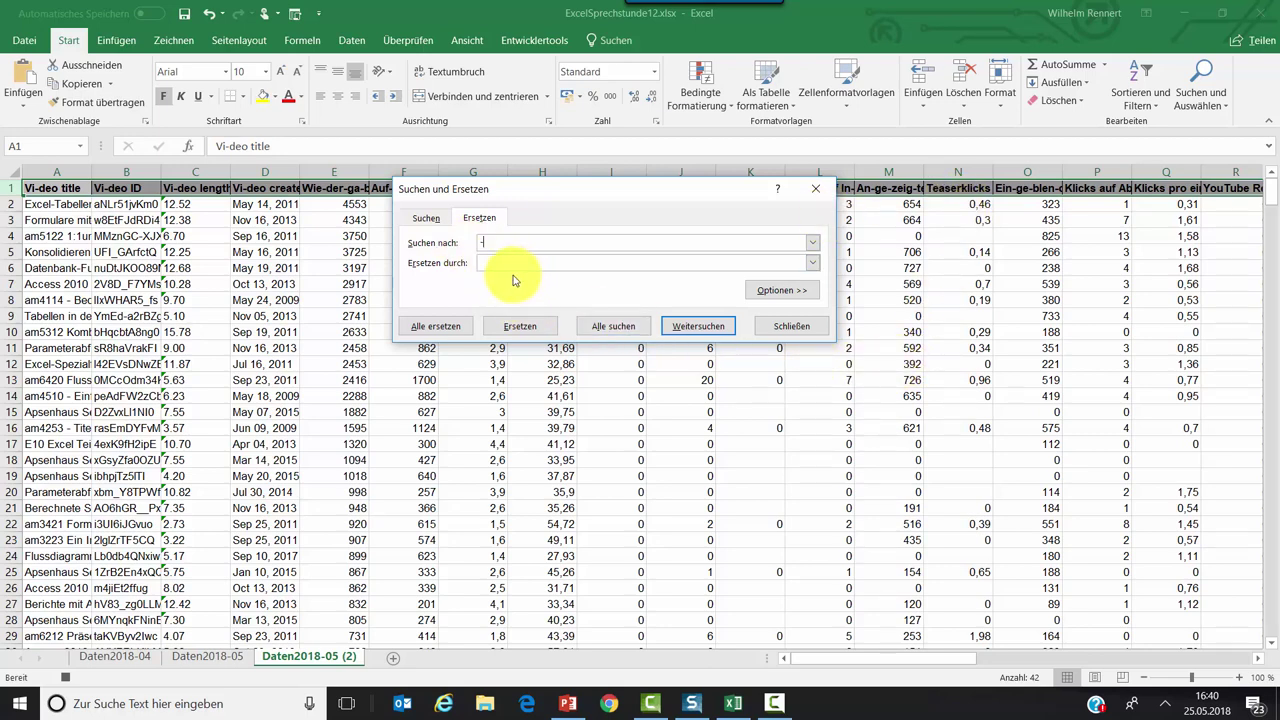
{"action": "left_click", "coordinate": [434, 329]}
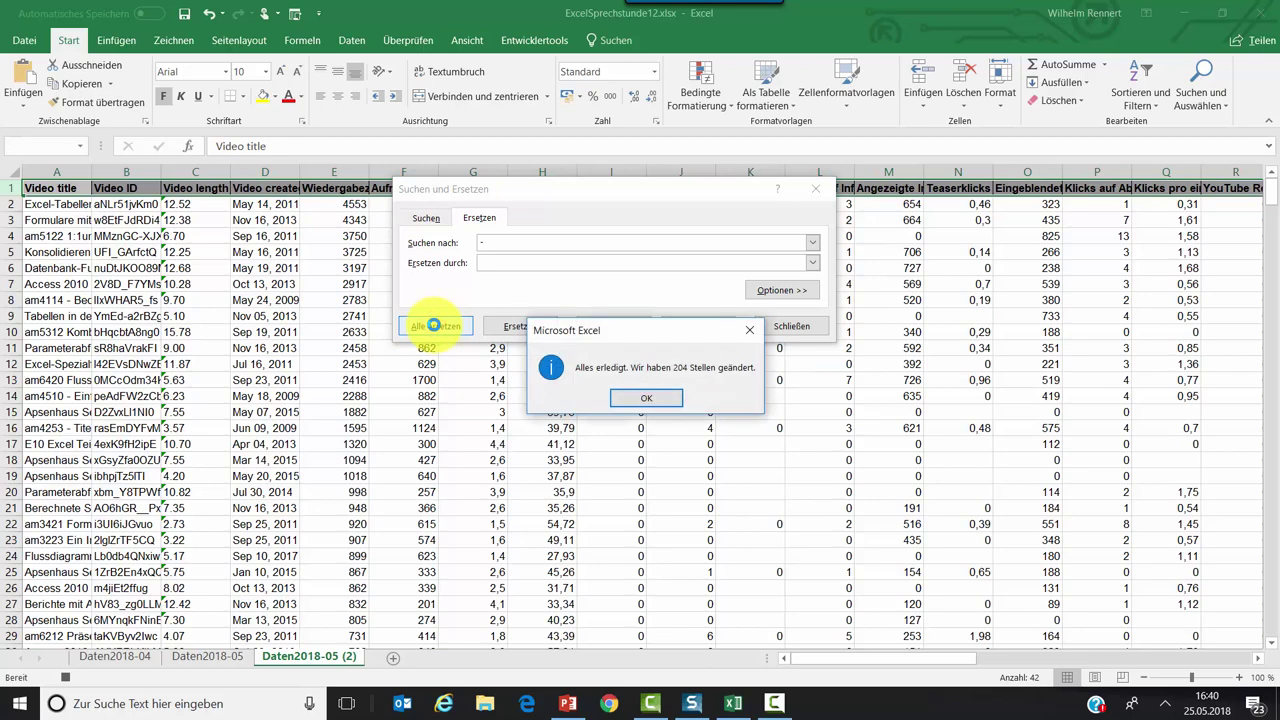
{"action": "left_click", "coordinate": [648, 397]}
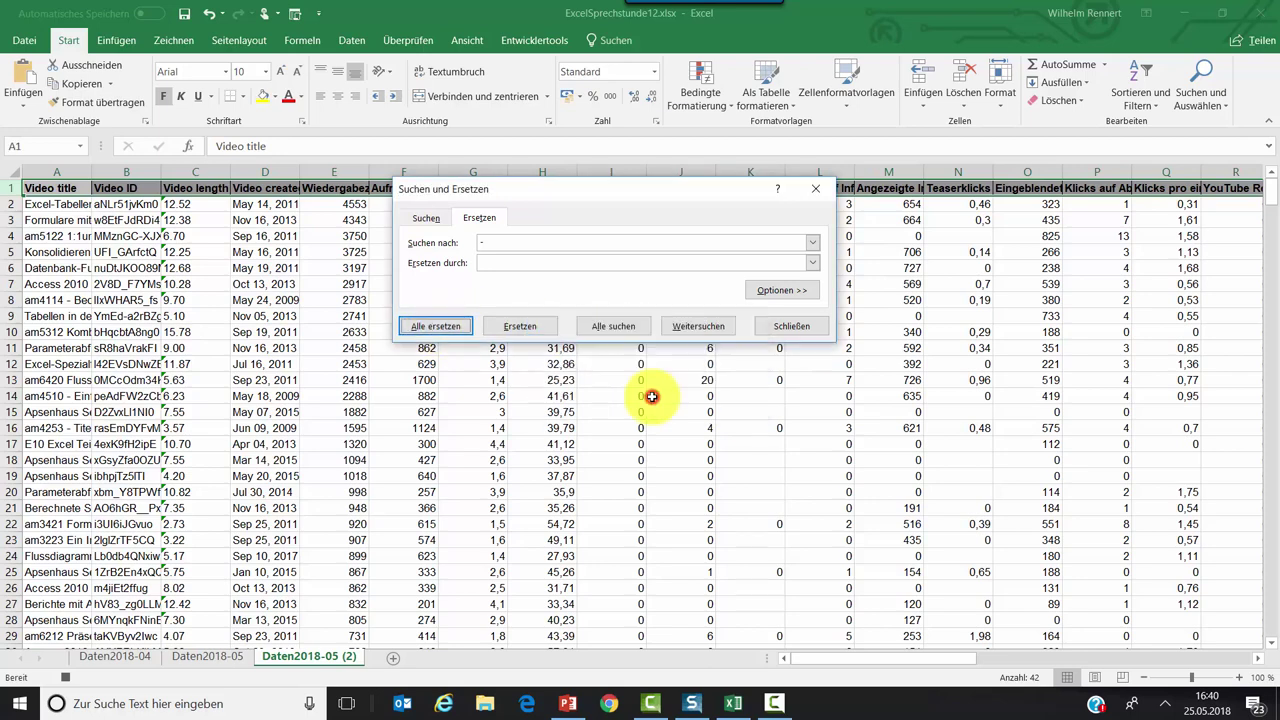
{"action": "left_click", "coordinate": [801, 333]}
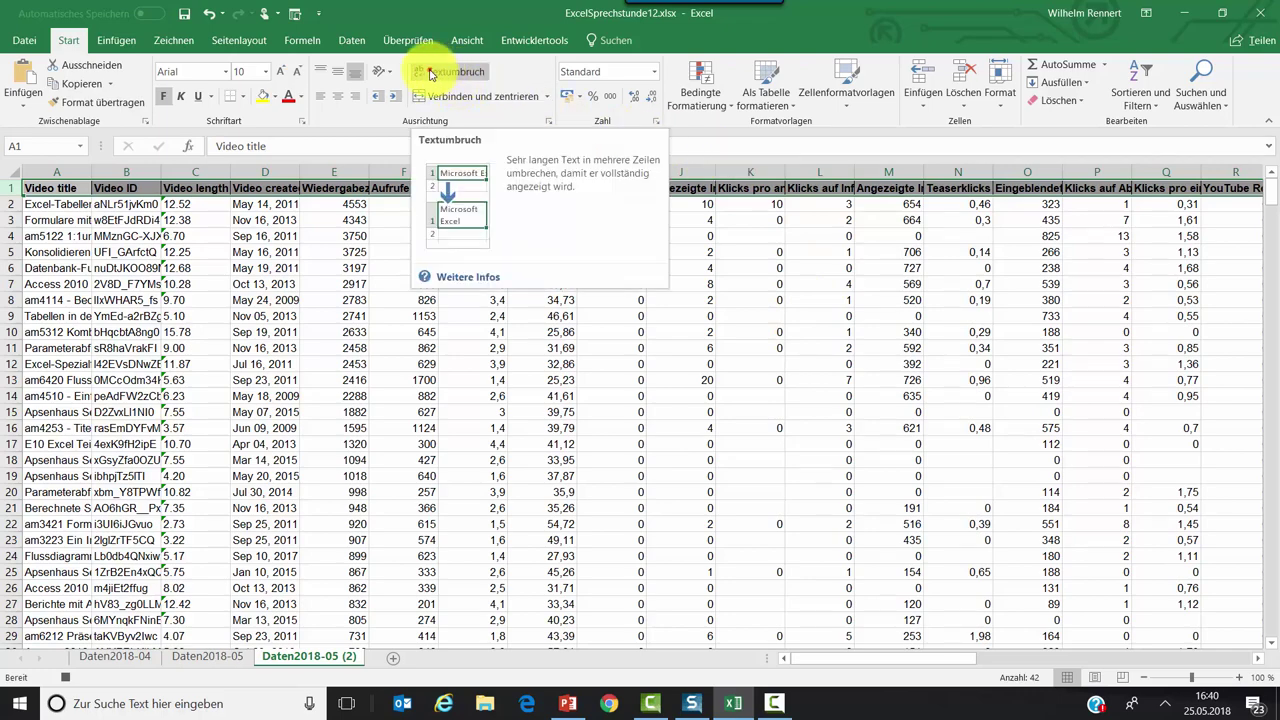
Wrap the text of the header row and centre it vertically and horizontally.
{"action": "left_click", "coordinate": [432, 75]}
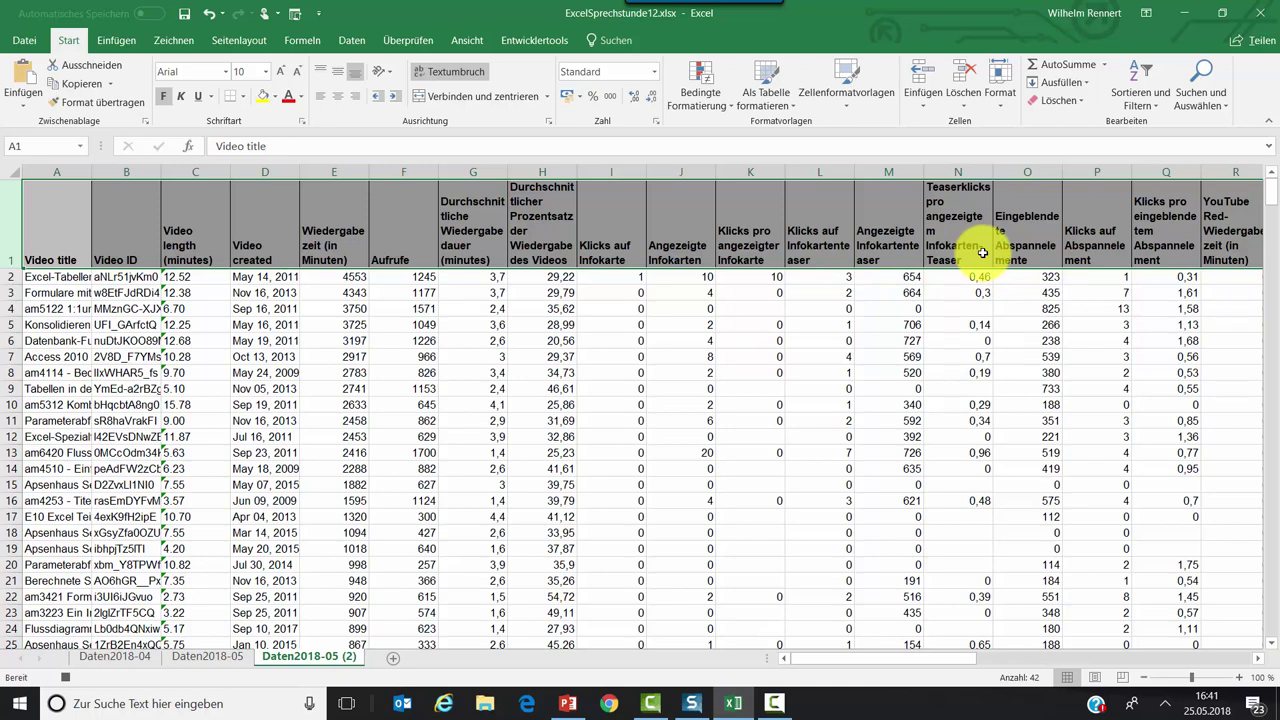
{"action": "left_click", "coordinate": [336, 79]}
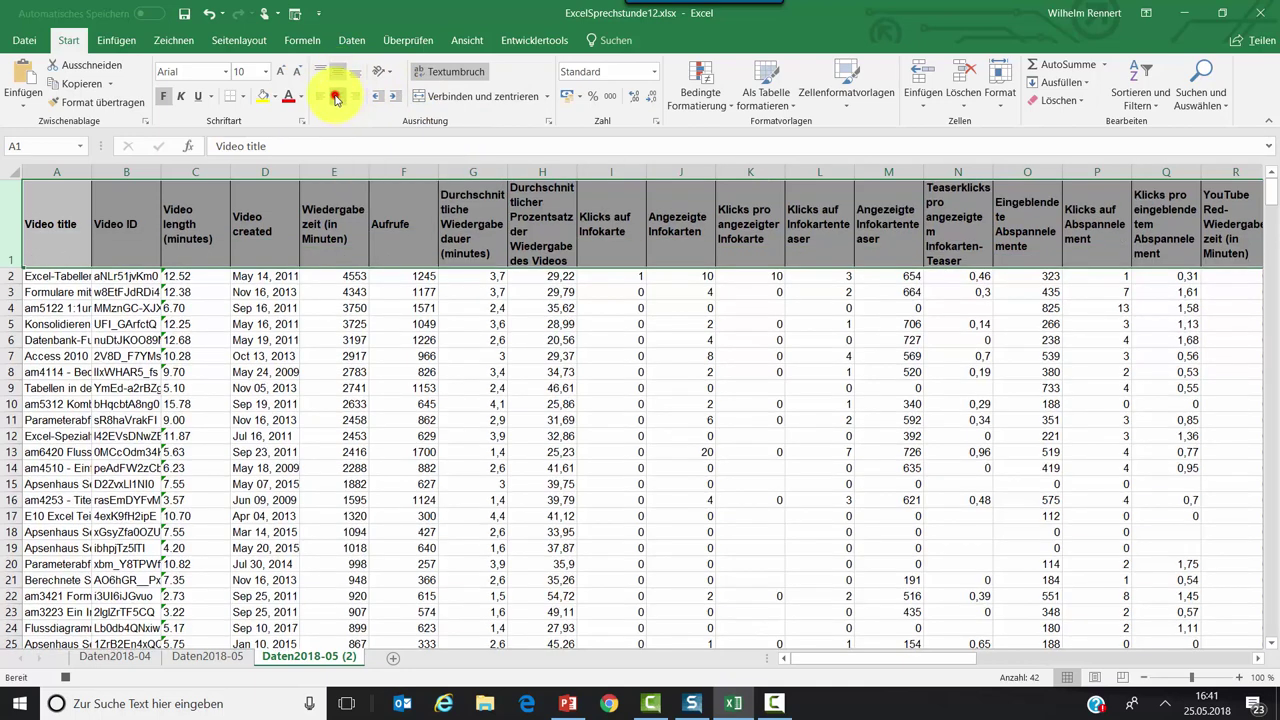
{"action": "left_click", "coordinate": [336, 97]}
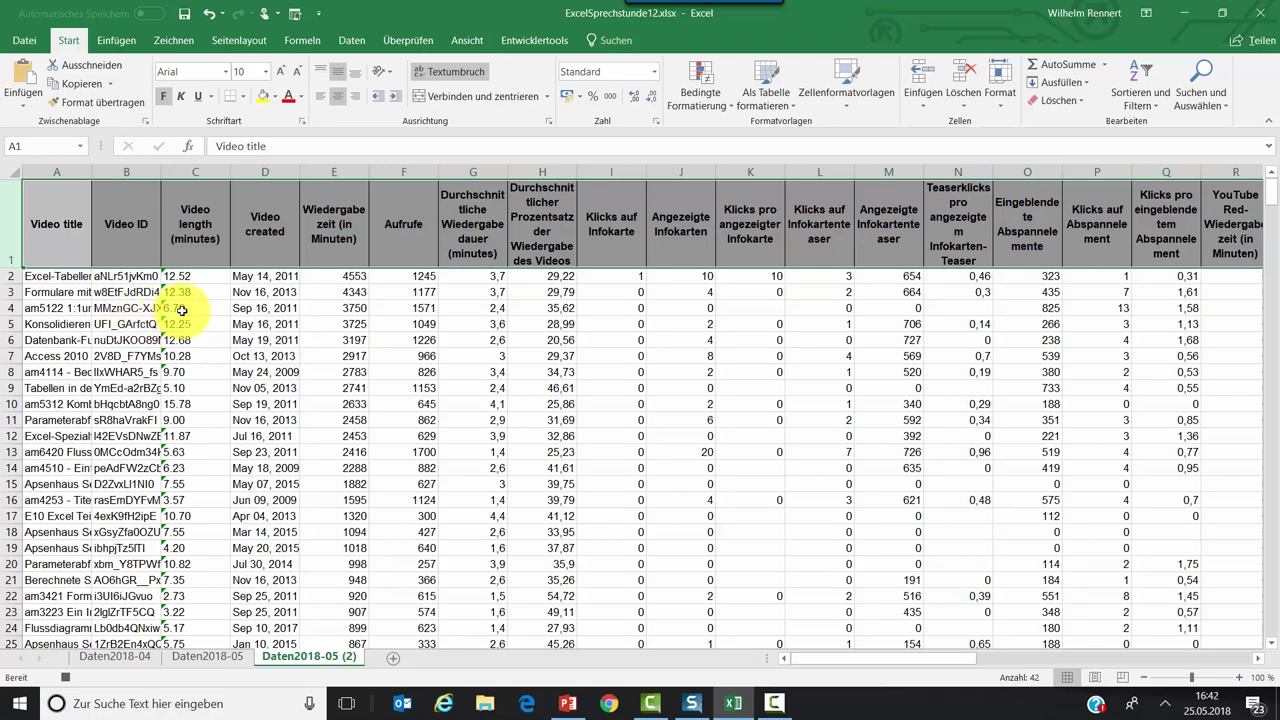
Hide columns G through AA, from the average playback duration to the displayed annotations.
{"action": "left_click_drag", "start_coordinate": [478, 168], "coordinate": [1276, 149]}
{"action": "left_click_drag", "start_coordinate": [1233, 154], "coordinate": [1105, 165]}
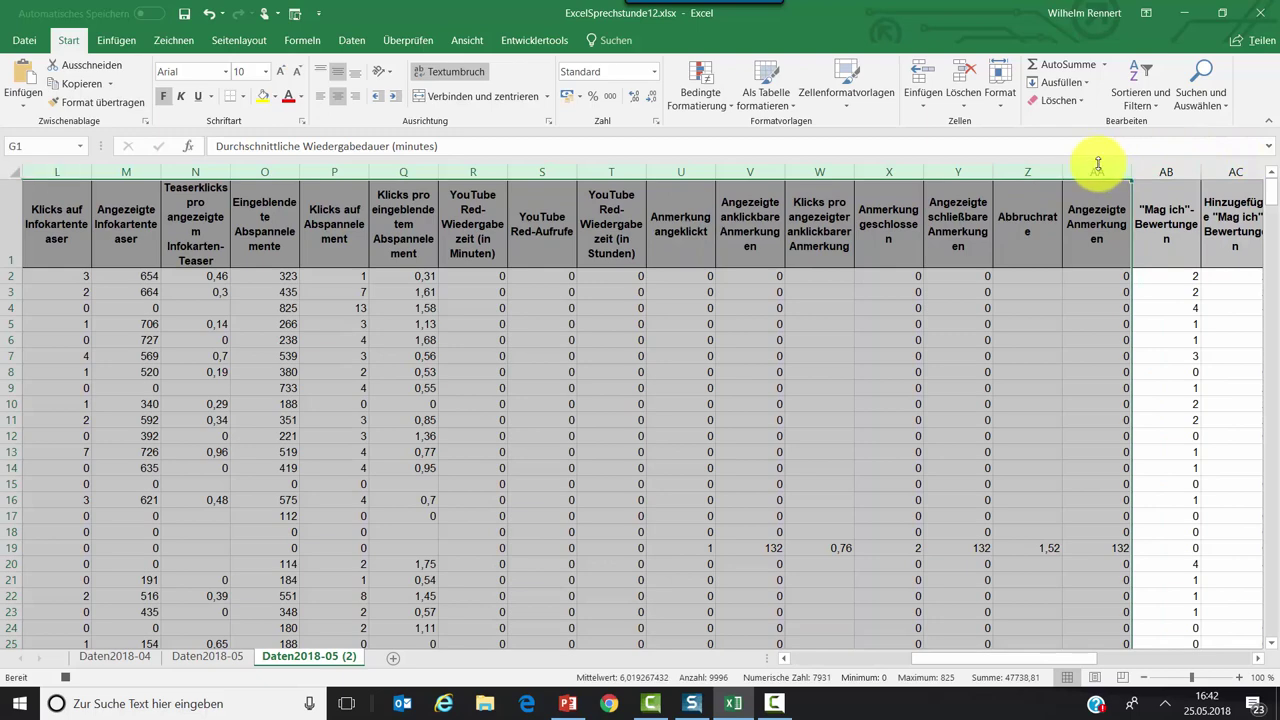
{"action": "right_click", "coordinate": [965, 172]}
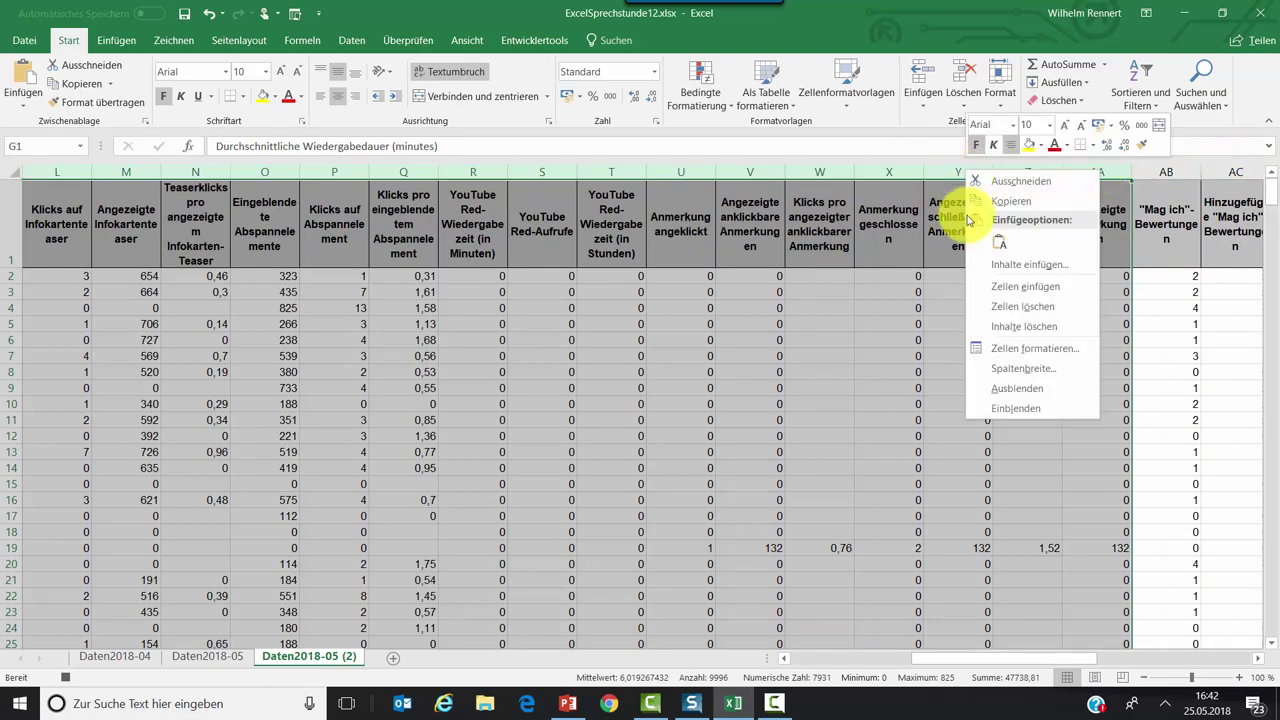
{"action": "left_click", "coordinate": [993, 388]}
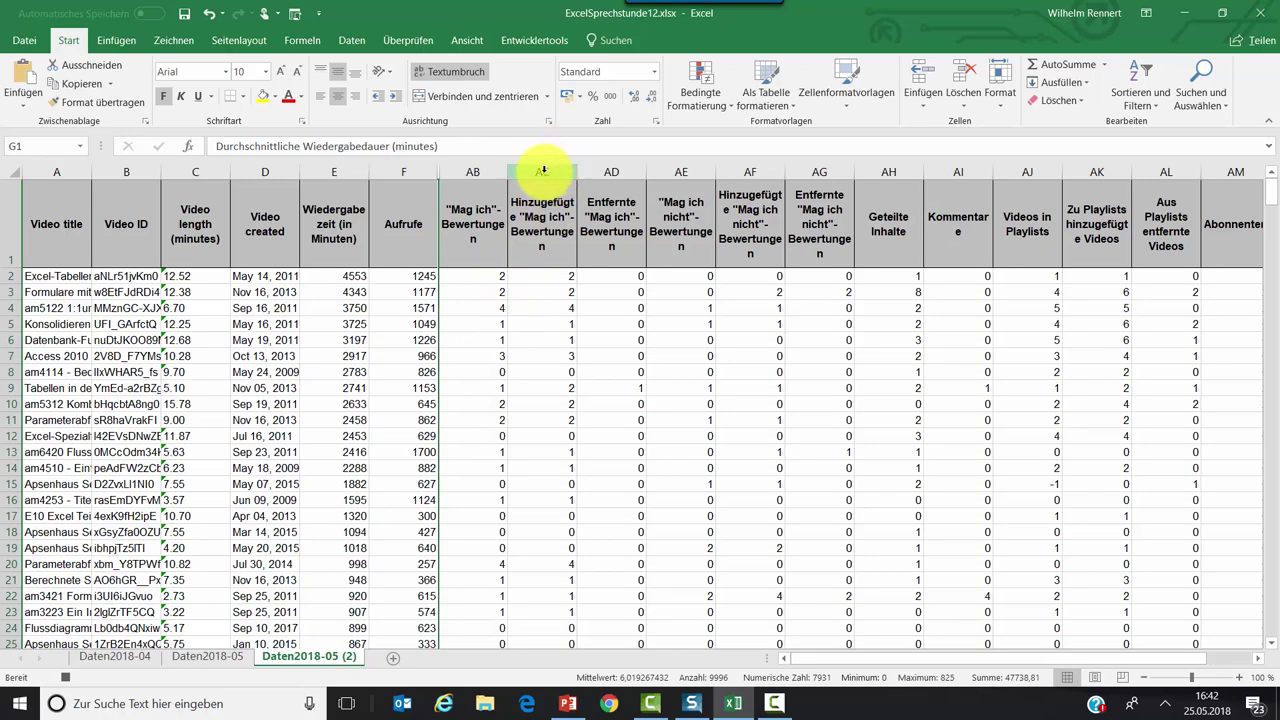
Hide the rating-detail columns AC through AG and the playlist, subscriber and playback-hours columns AJ through AP.
{"action": "left_click_drag", "start_coordinate": [541, 170], "coordinate": [806, 175]}
{"action": "right_click", "coordinate": [806, 177]}
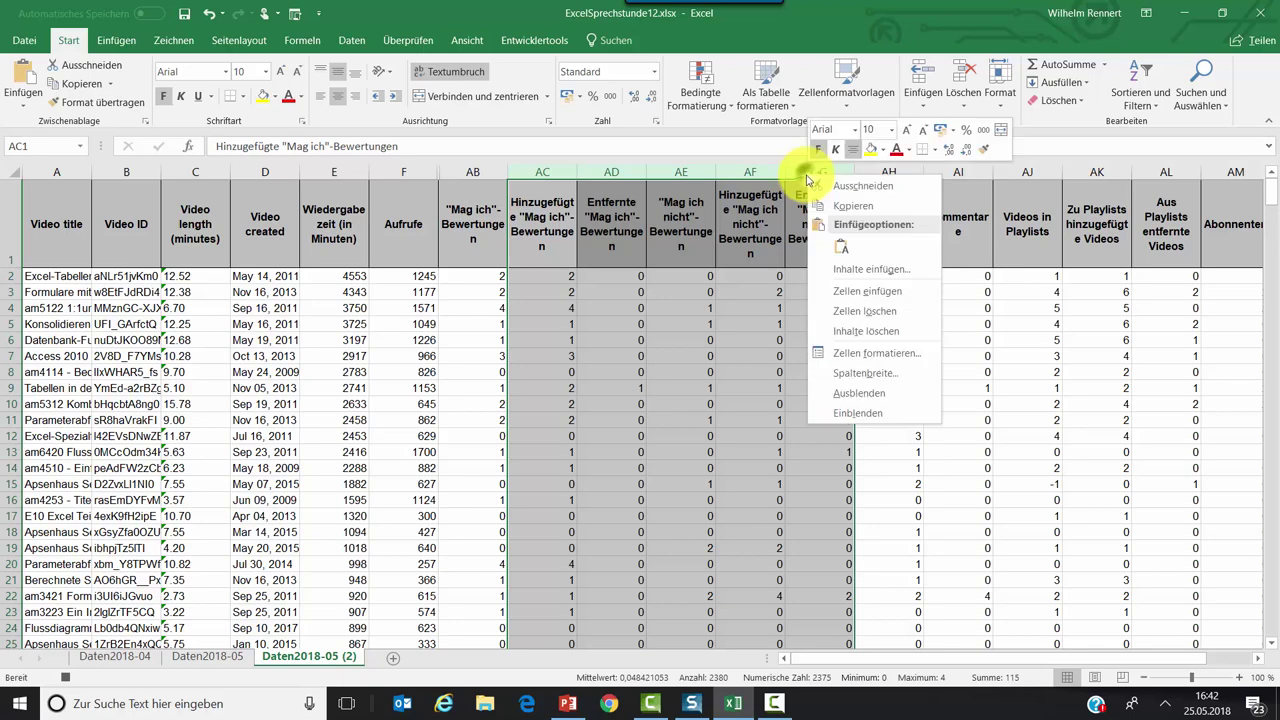
{"action": "left_click", "coordinate": [845, 392]}
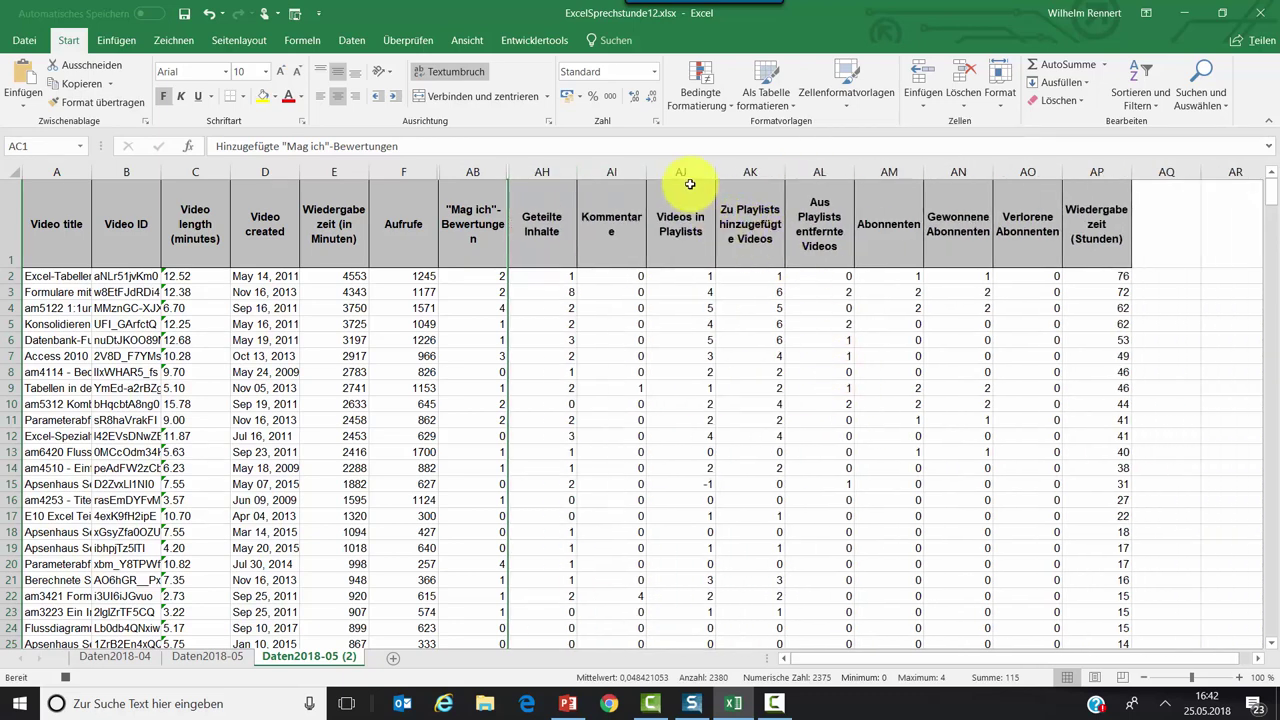
{"action": "left_click_drag", "start_coordinate": [680, 172], "coordinate": [1063, 154]}
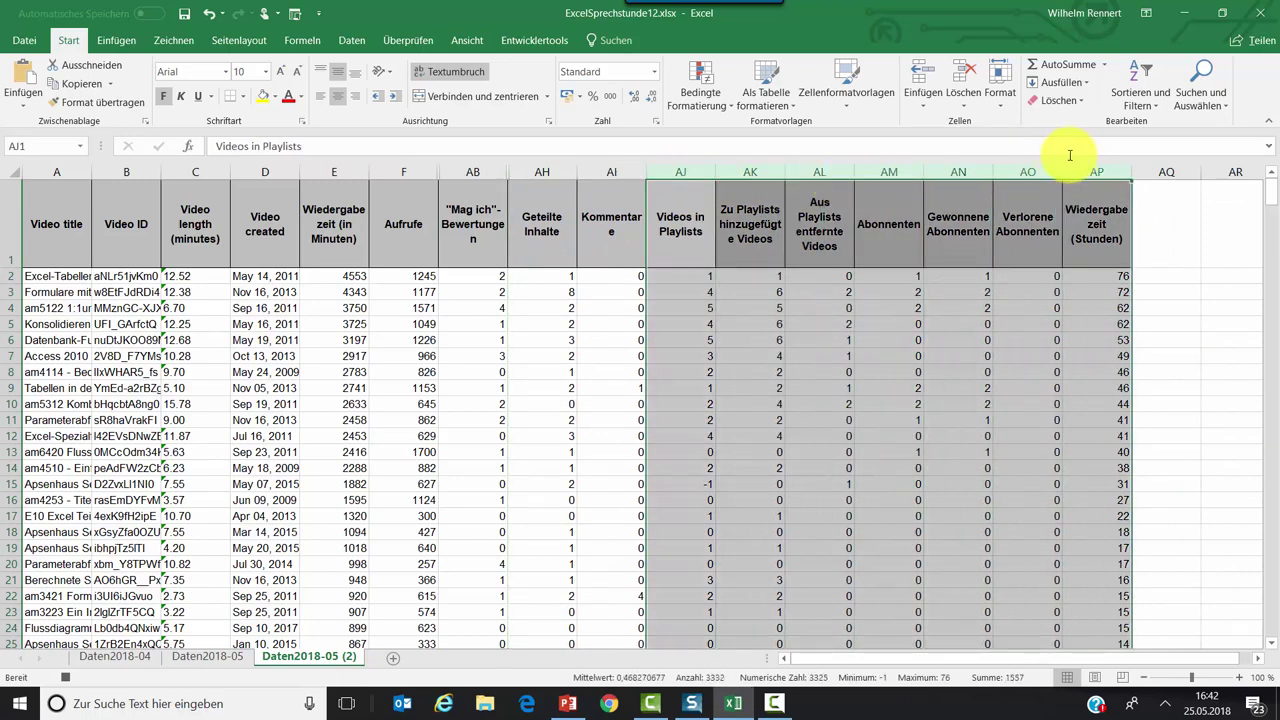
{"action": "right_click", "coordinate": [893, 173]}
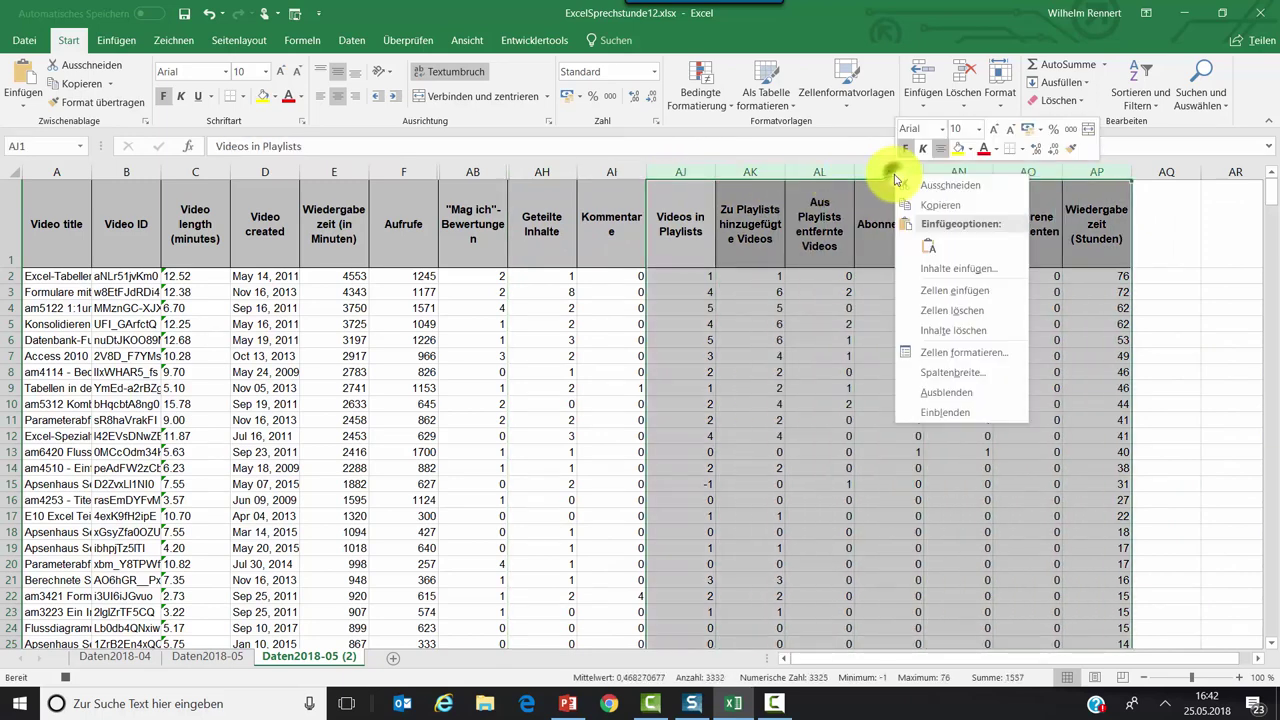
{"action": "left_click", "coordinate": [932, 392]}
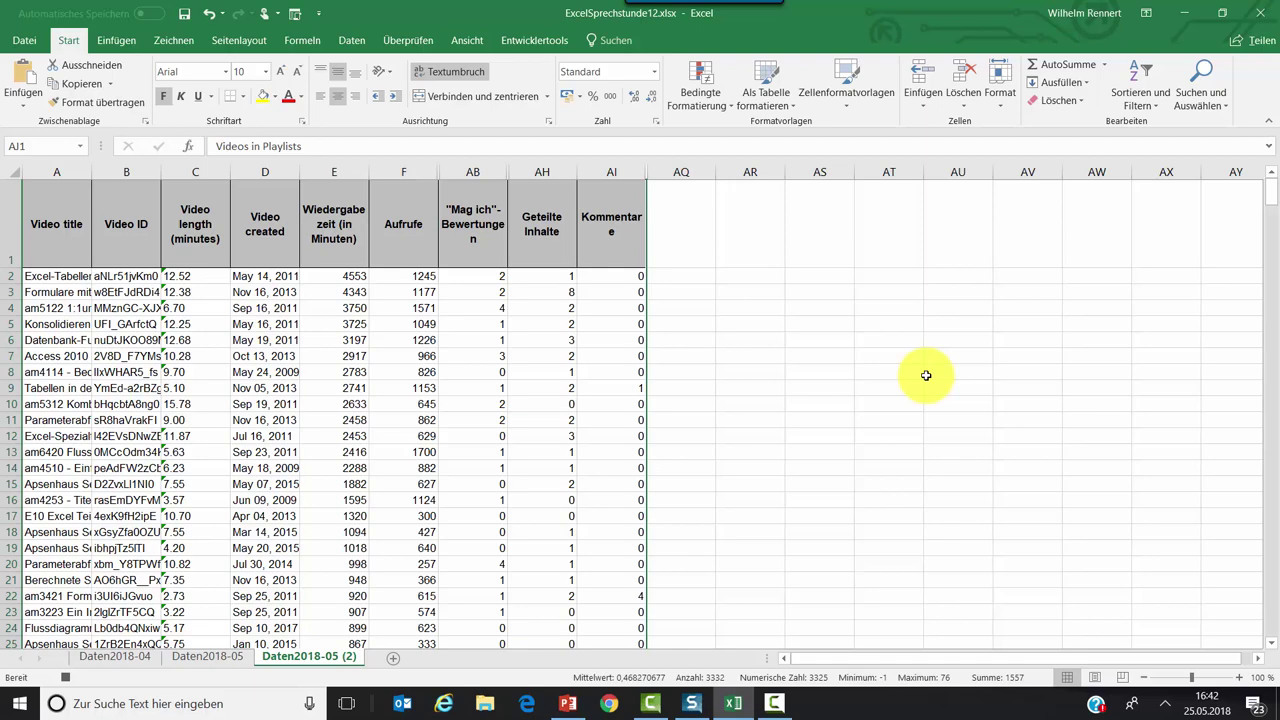
Autofit the width of column A to the video titles.
{"action": "double_click", "coordinate": [92, 171]}
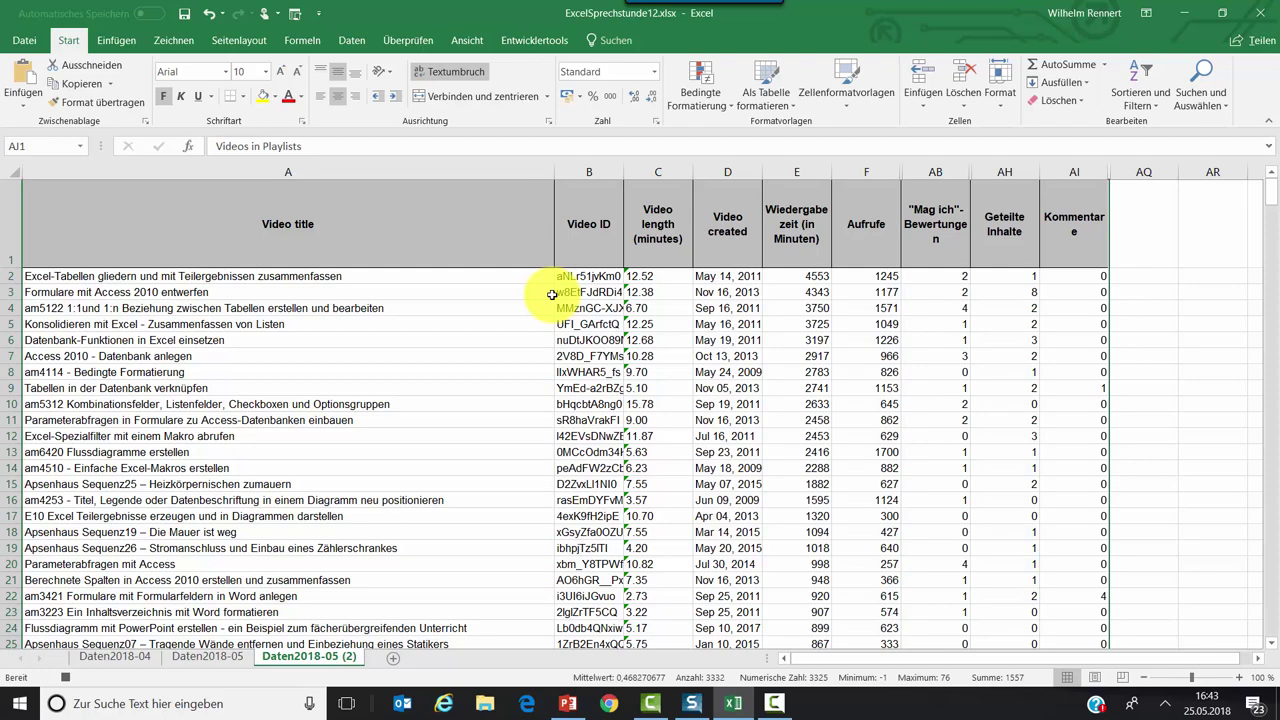
{"action": "scroll", "coordinate": [566, 408], "scroll_direction": "down", "scroll_amount": 2}
{"action": "scroll", "coordinate": [564, 409], "scroll_direction": "up", "scroll_amount": 2}
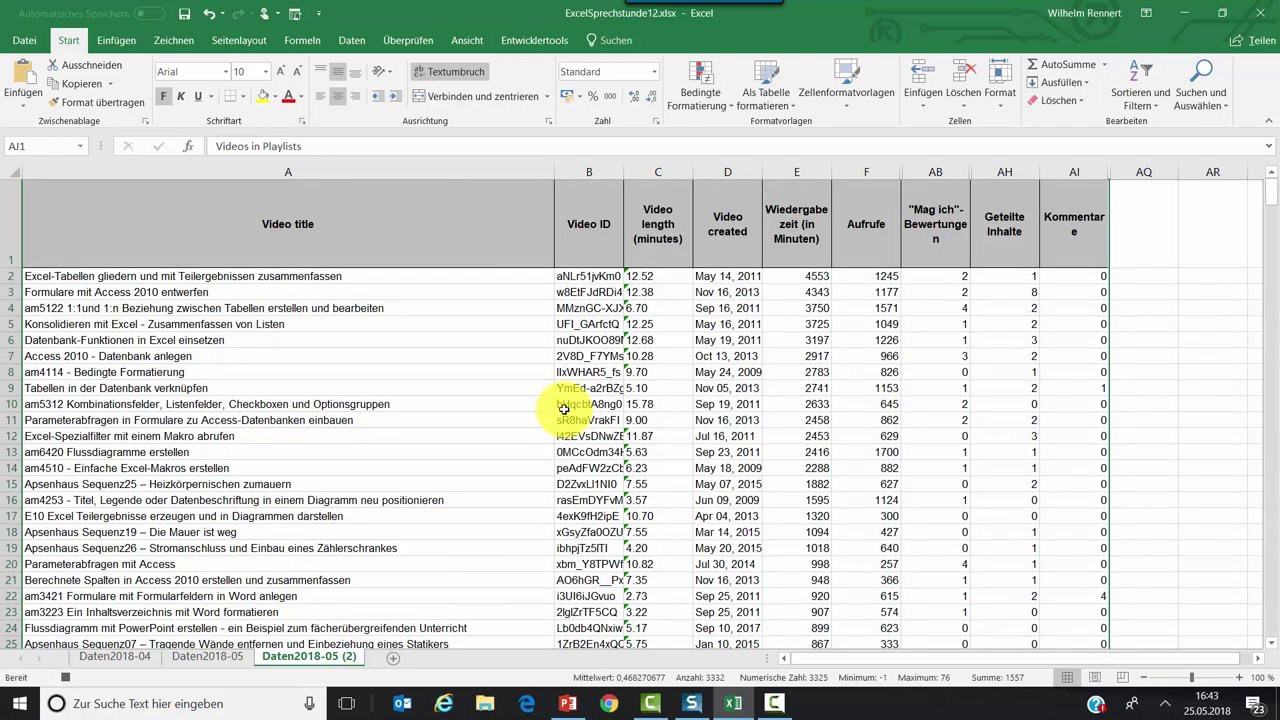
Freeze the top row of the sheet and check it by scrolling through the data.
{"action": "left_click", "coordinate": [284, 275]}
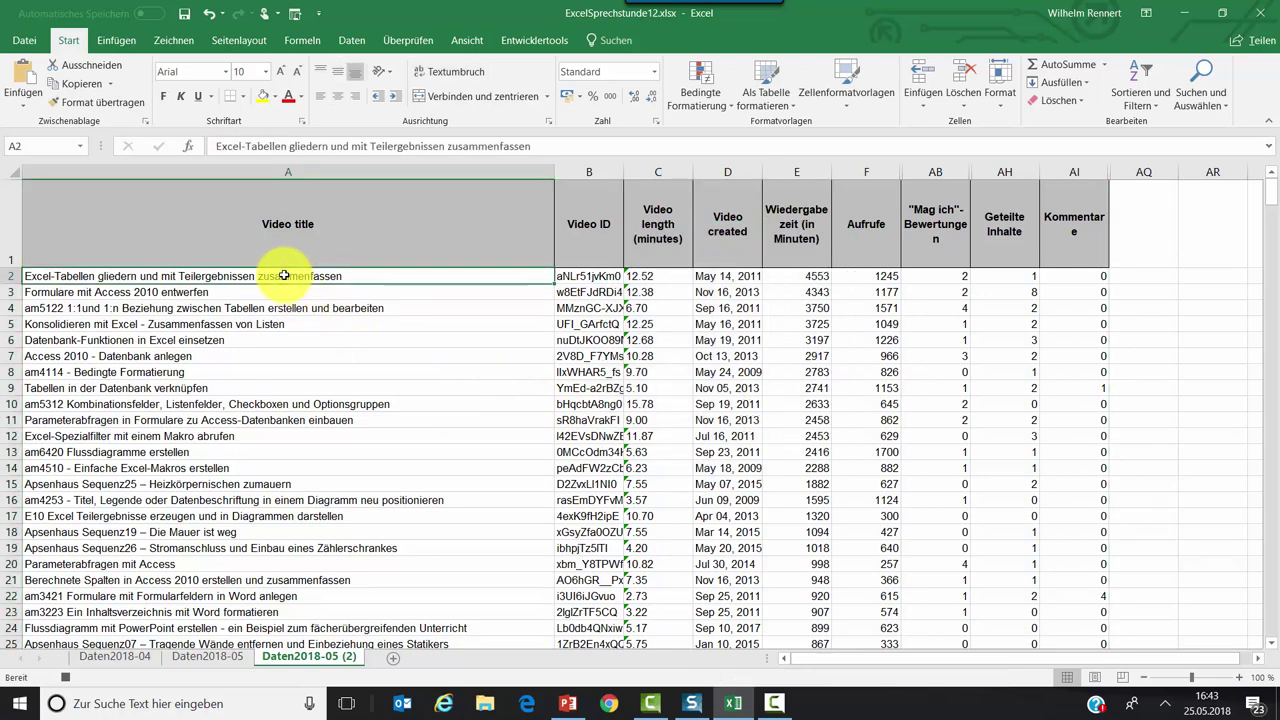
{"action": "left_click", "coordinate": [466, 40]}
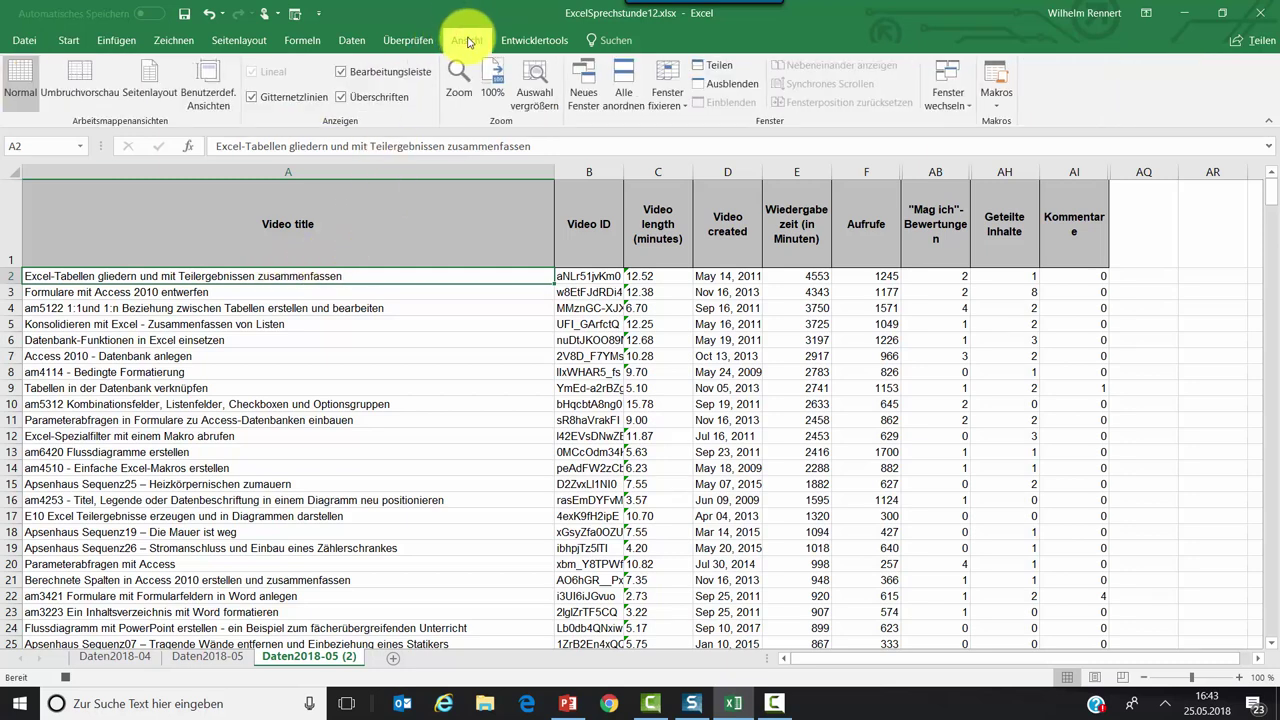
{"action": "left_click", "coordinate": [671, 84]}
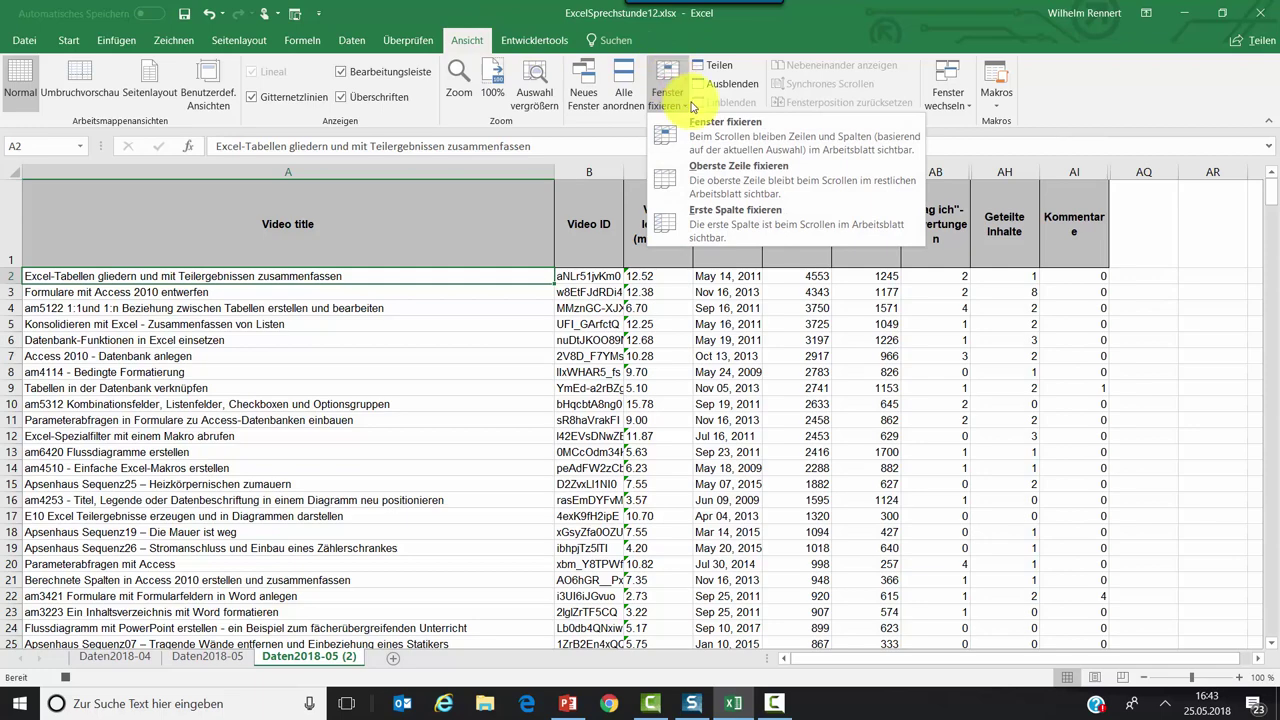
{"action": "left_click", "coordinate": [718, 168]}
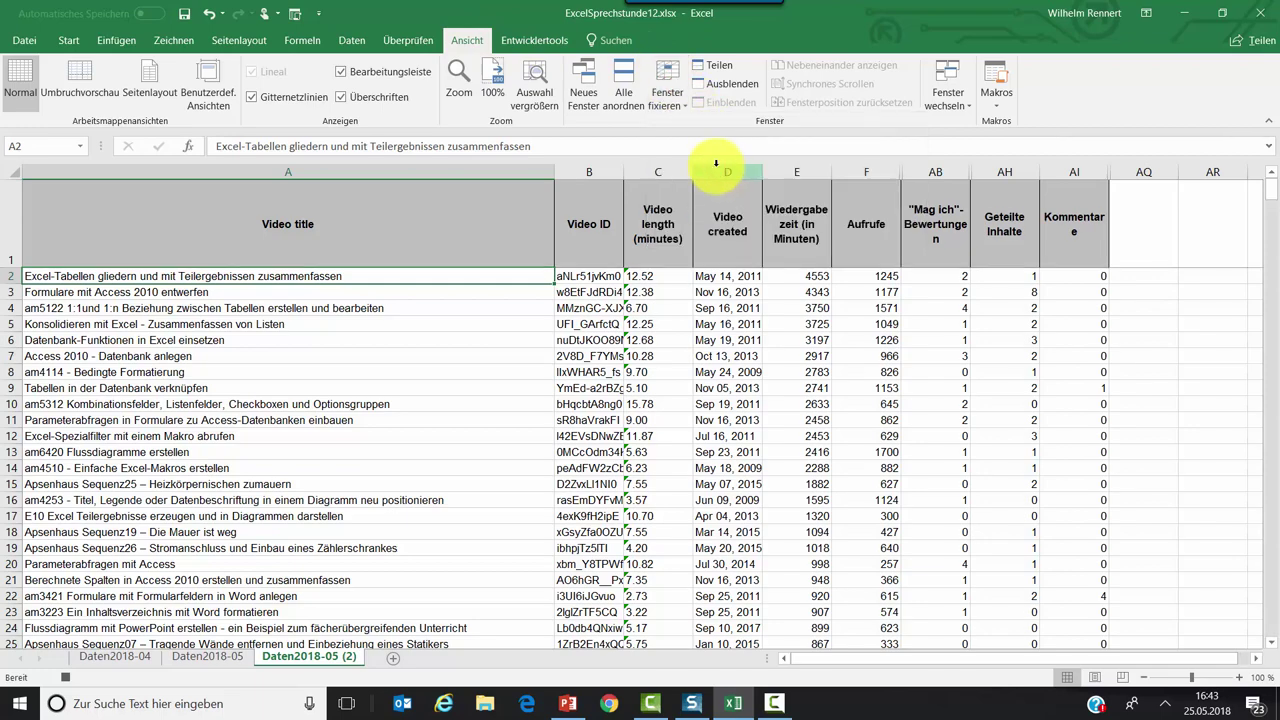
{"action": "scroll", "coordinate": [301, 359], "scroll_direction": "down", "scroll_amount": 3}
{"action": "scroll", "coordinate": [301, 359], "scroll_direction": "up", "scroll_amount": 3}
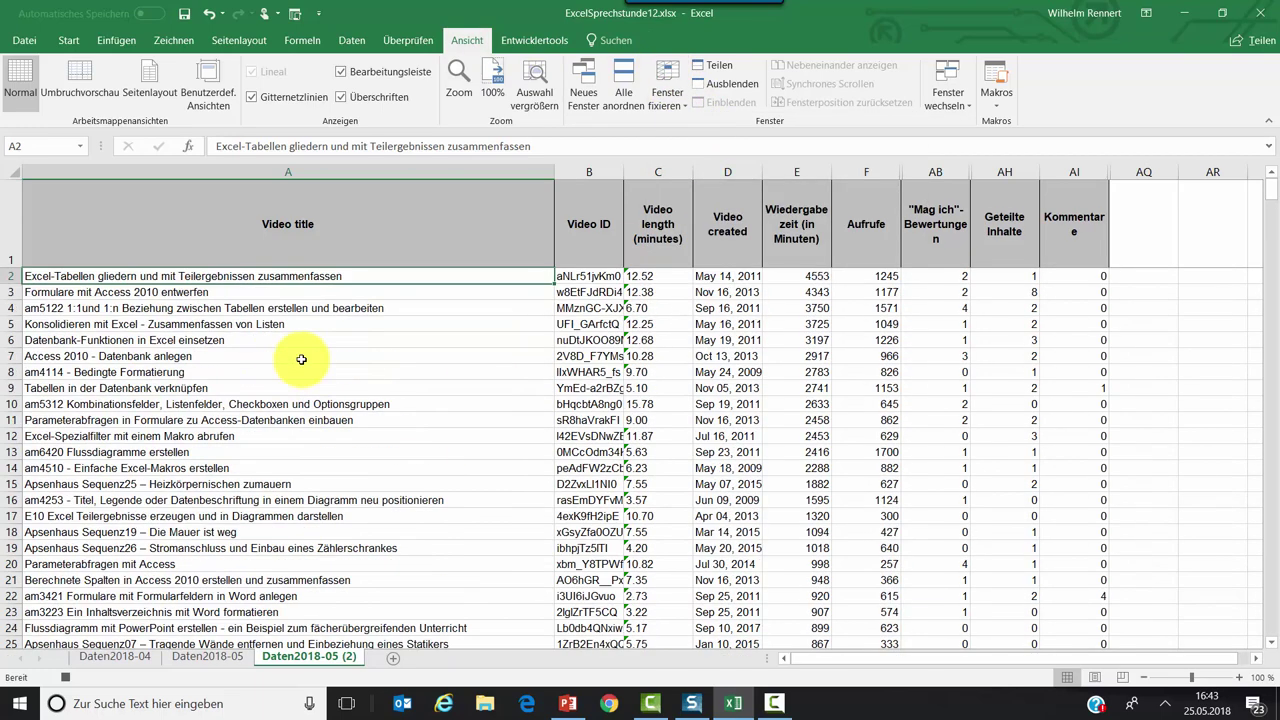
{"action": "scroll", "coordinate": [301, 359], "scroll_direction": "down", "scroll_amount": 3}
{"action": "scroll", "coordinate": [301, 358], "scroll_direction": "up", "scroll_amount": 3}
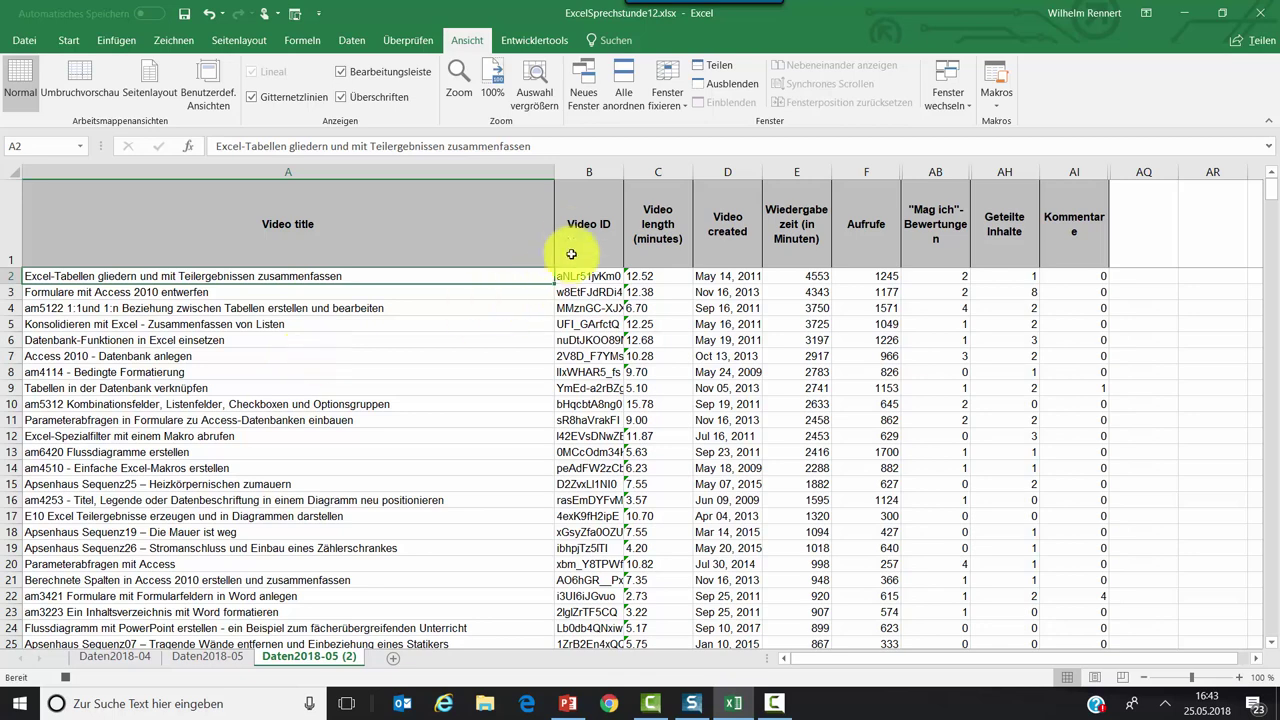
Replace every decimal point with a comma in the Video length column C and return to cell A2.
{"action": "left_click", "coordinate": [659, 172]}
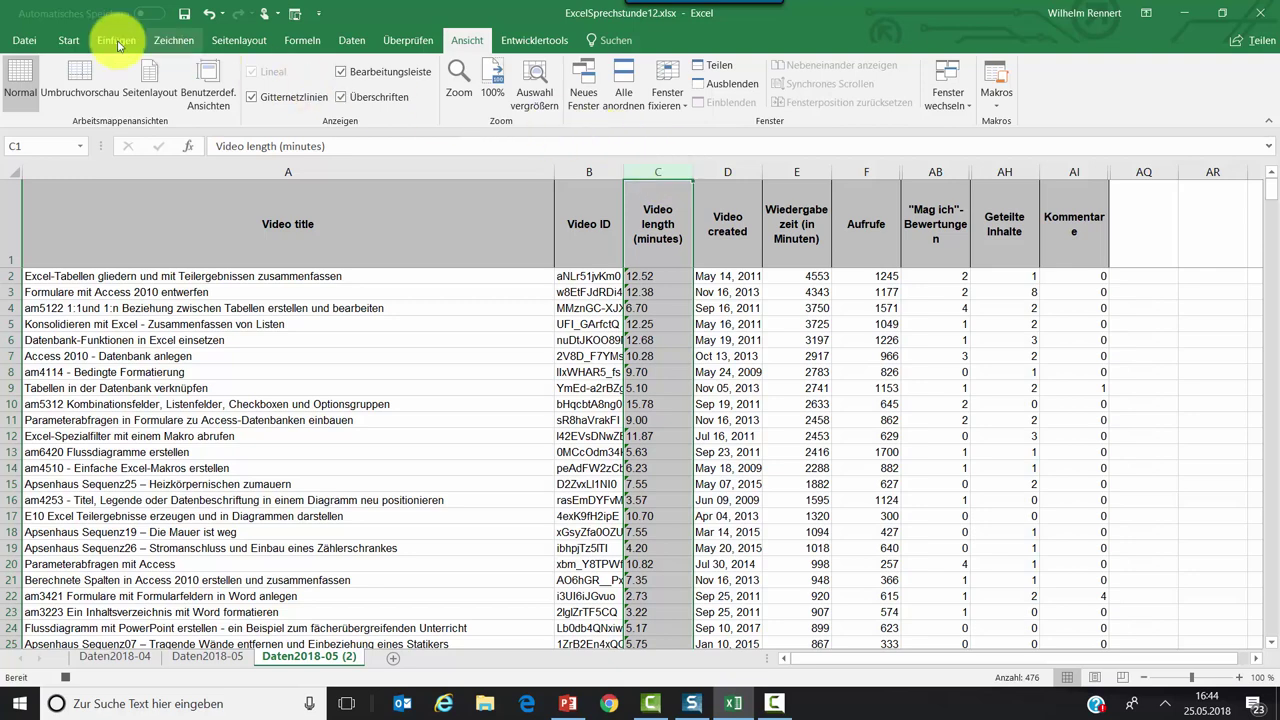
{"action": "left_click", "coordinate": [66, 42]}
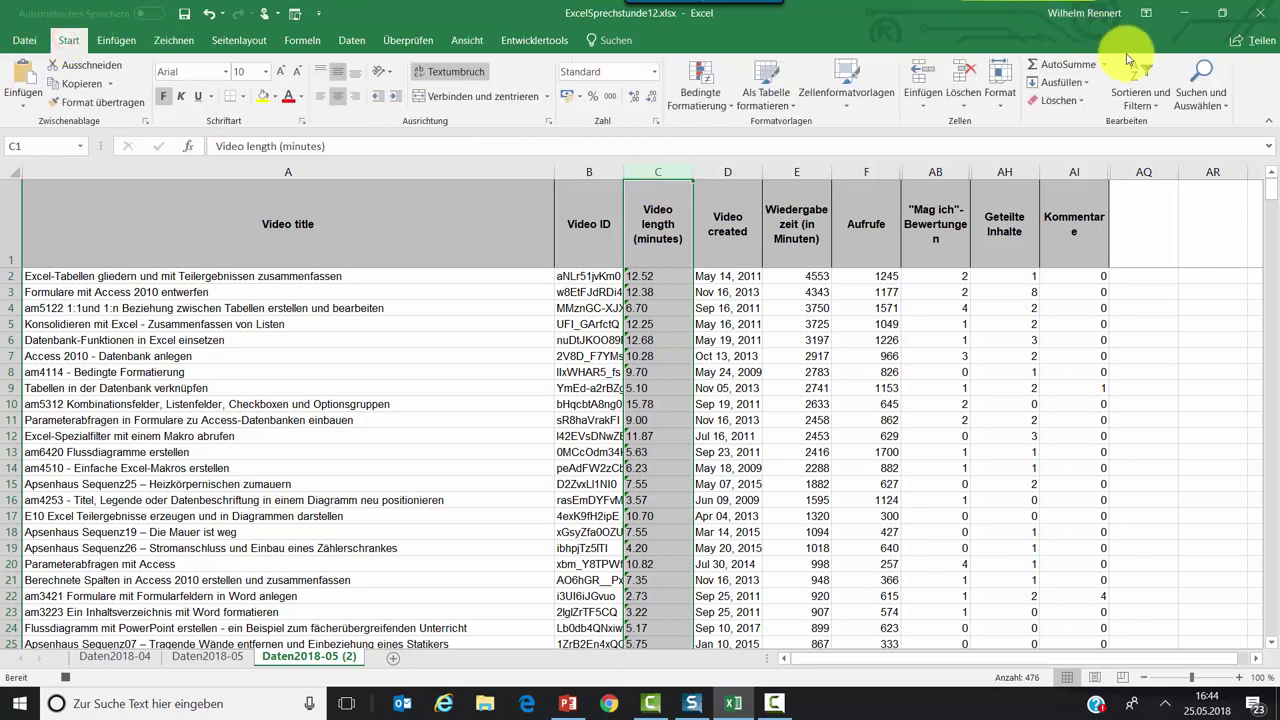
{"action": "left_click", "coordinate": [1205, 80]}
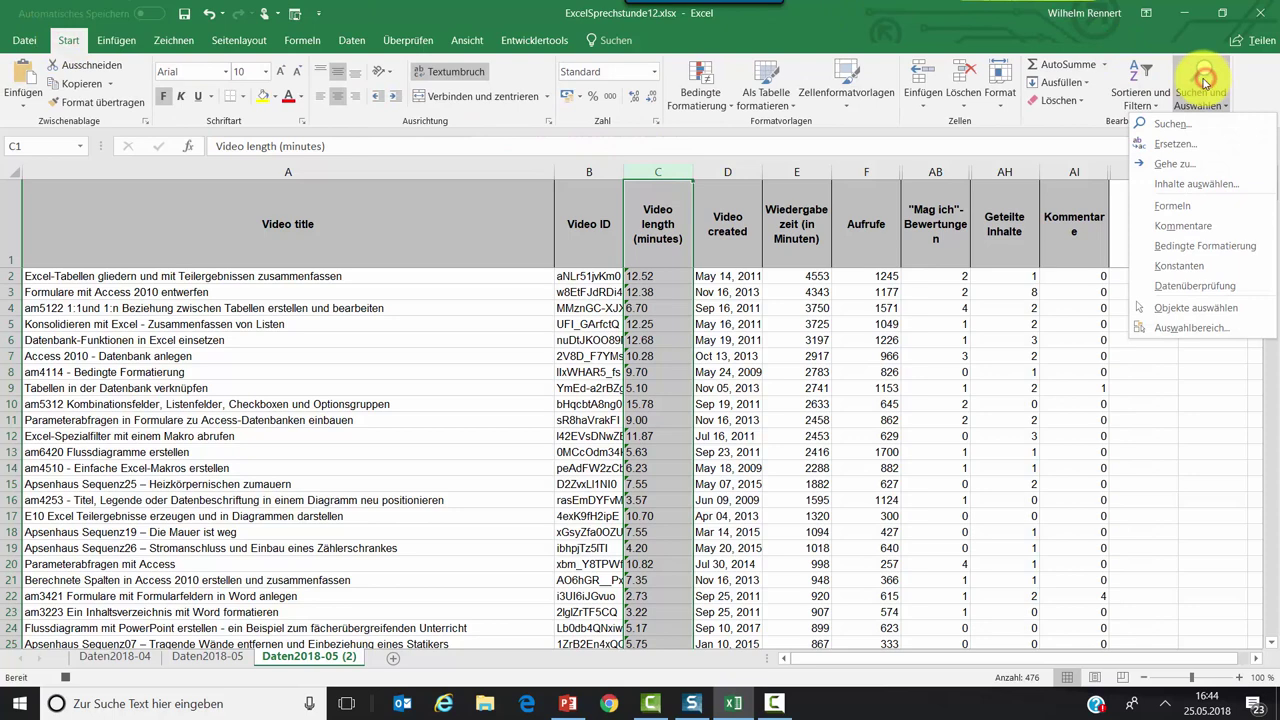
{"action": "left_click", "coordinate": [1170, 146]}
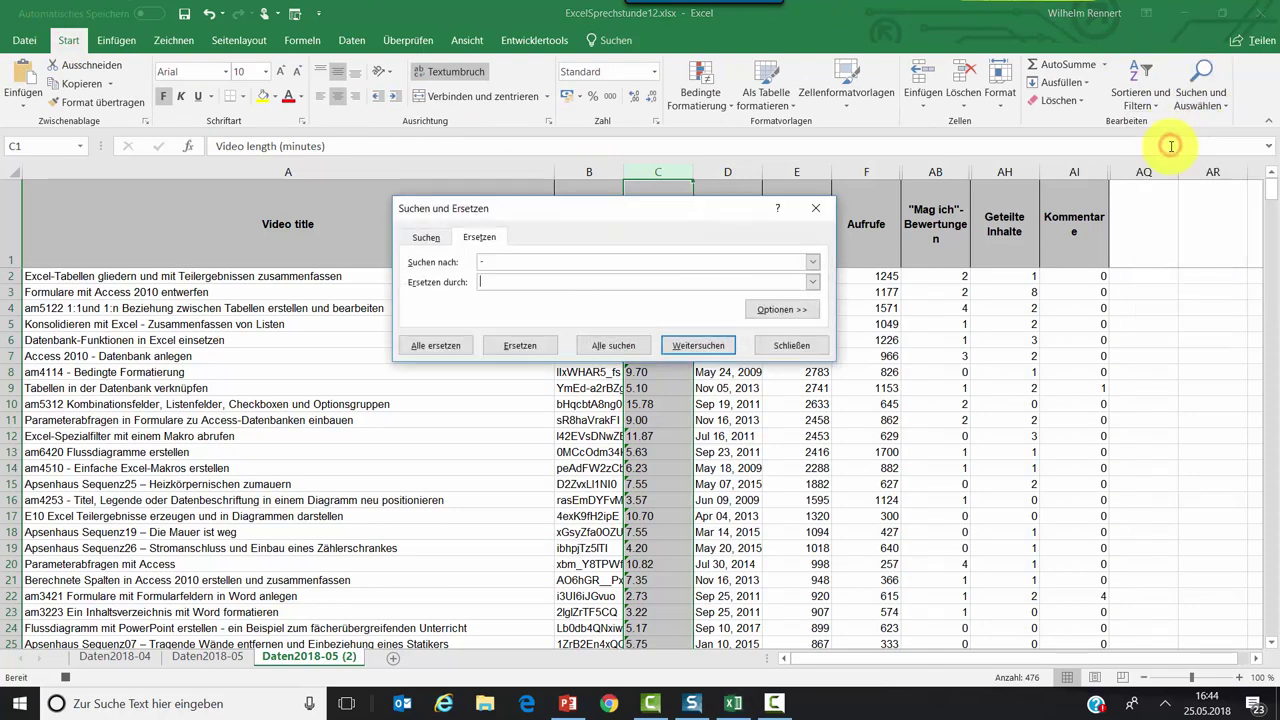
{"action": "left_click", "coordinate": [499, 261]}
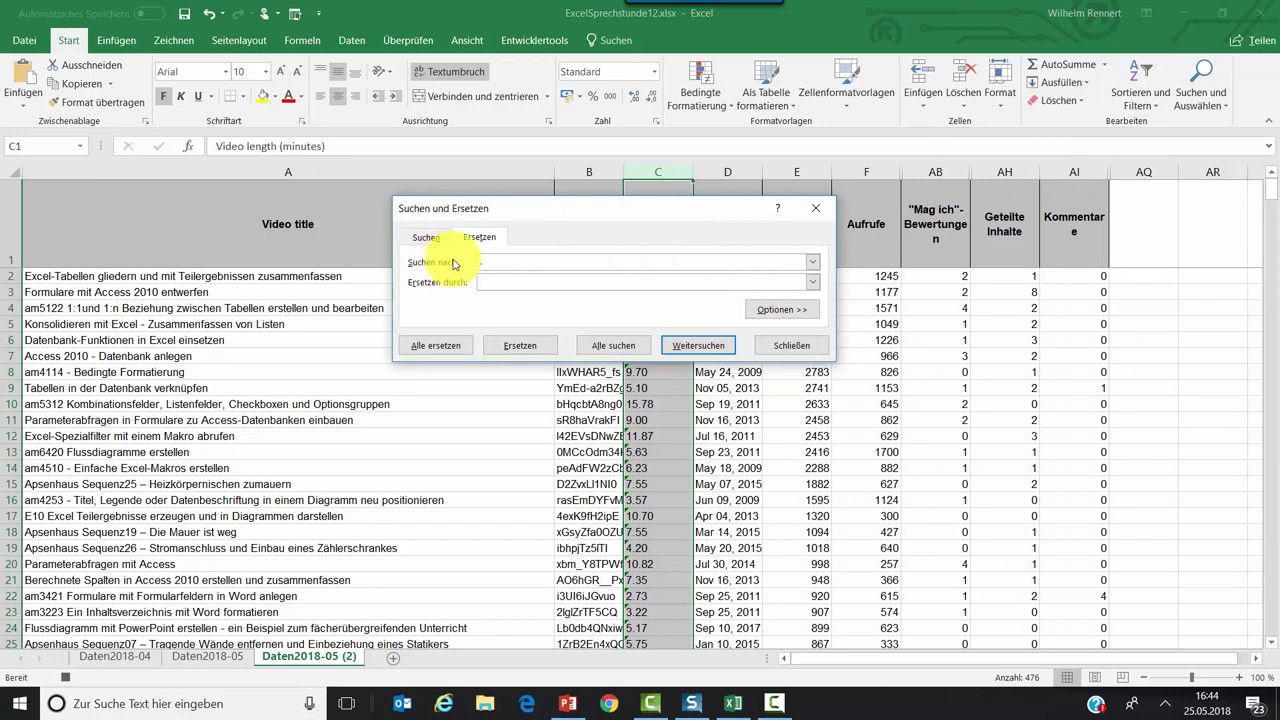
{"action": "type", "text": "."}
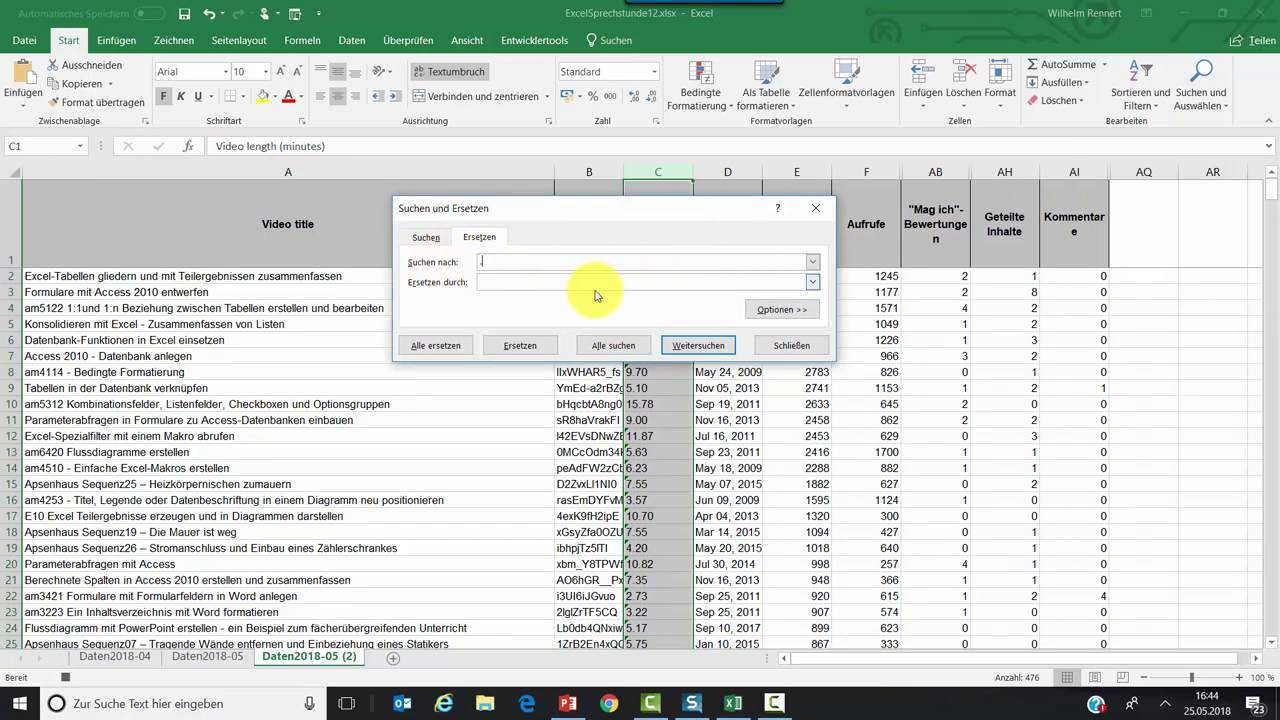
{"action": "left_click", "coordinate": [497, 266]}
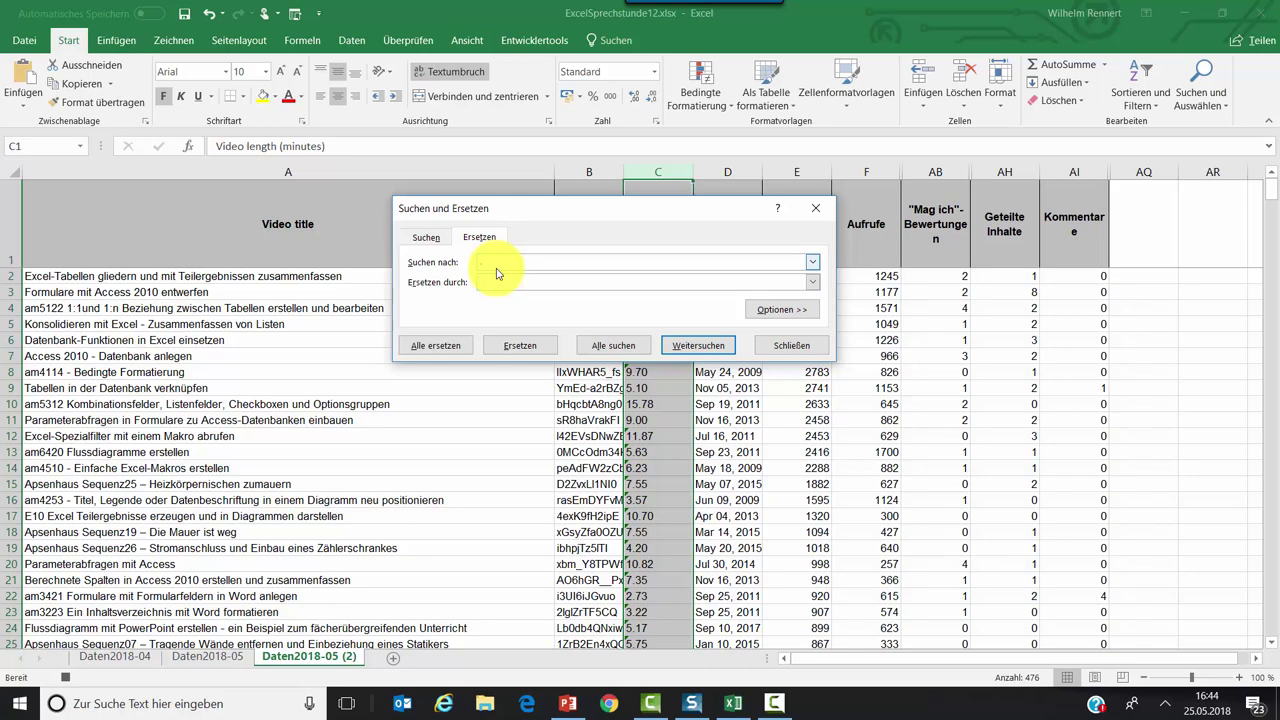
{"action": "type", "text": ","}
{"action": "left_click", "coordinate": [434, 347]}
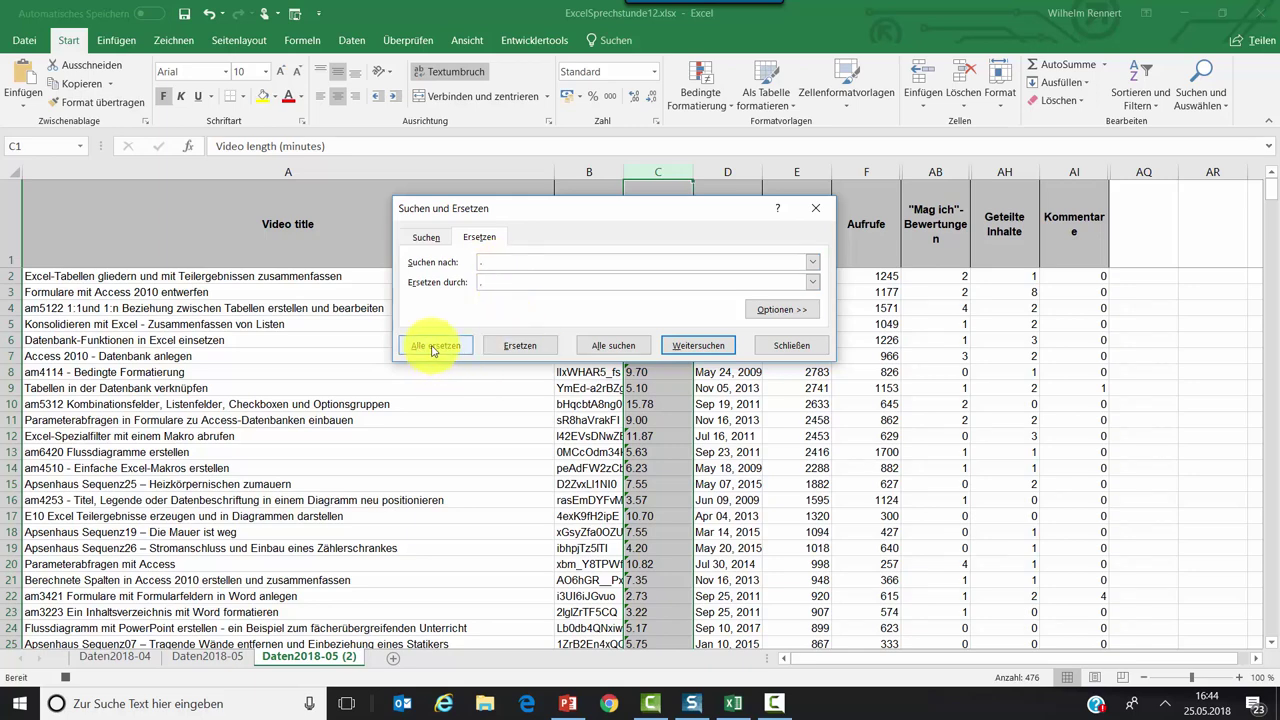
{"action": "left_click", "coordinate": [434, 347]}
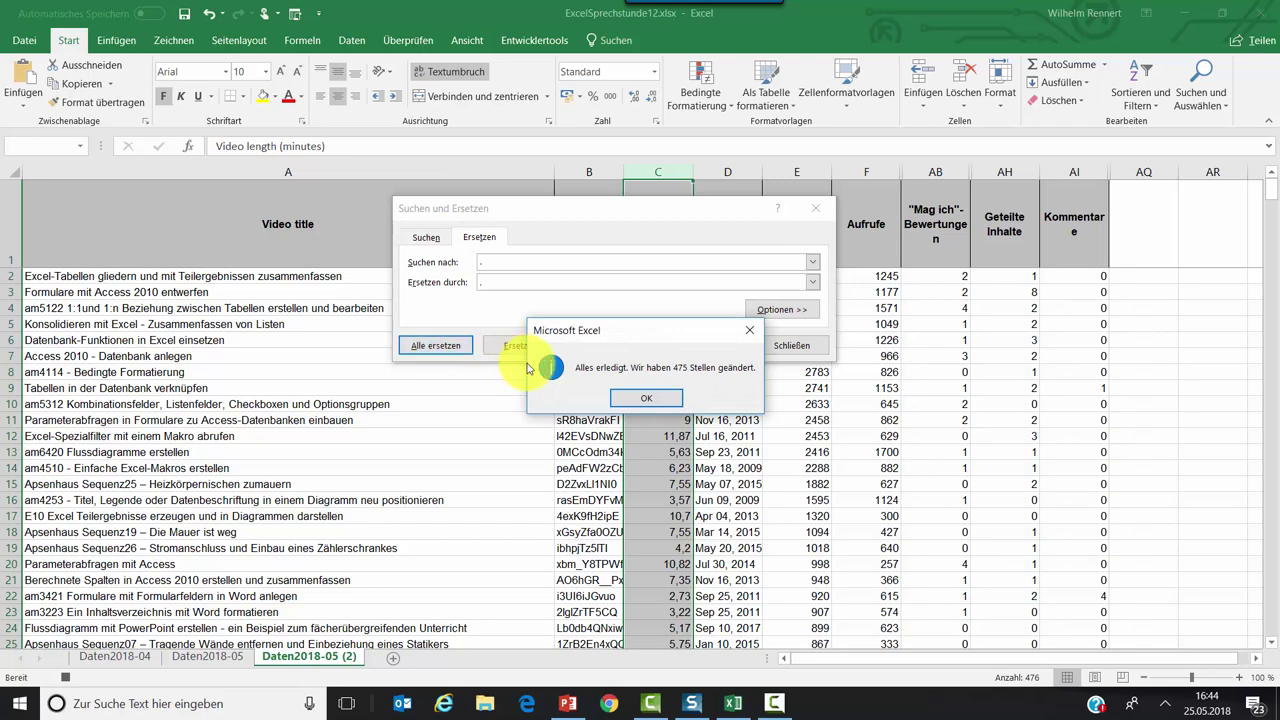
{"action": "left_click", "coordinate": [660, 397]}
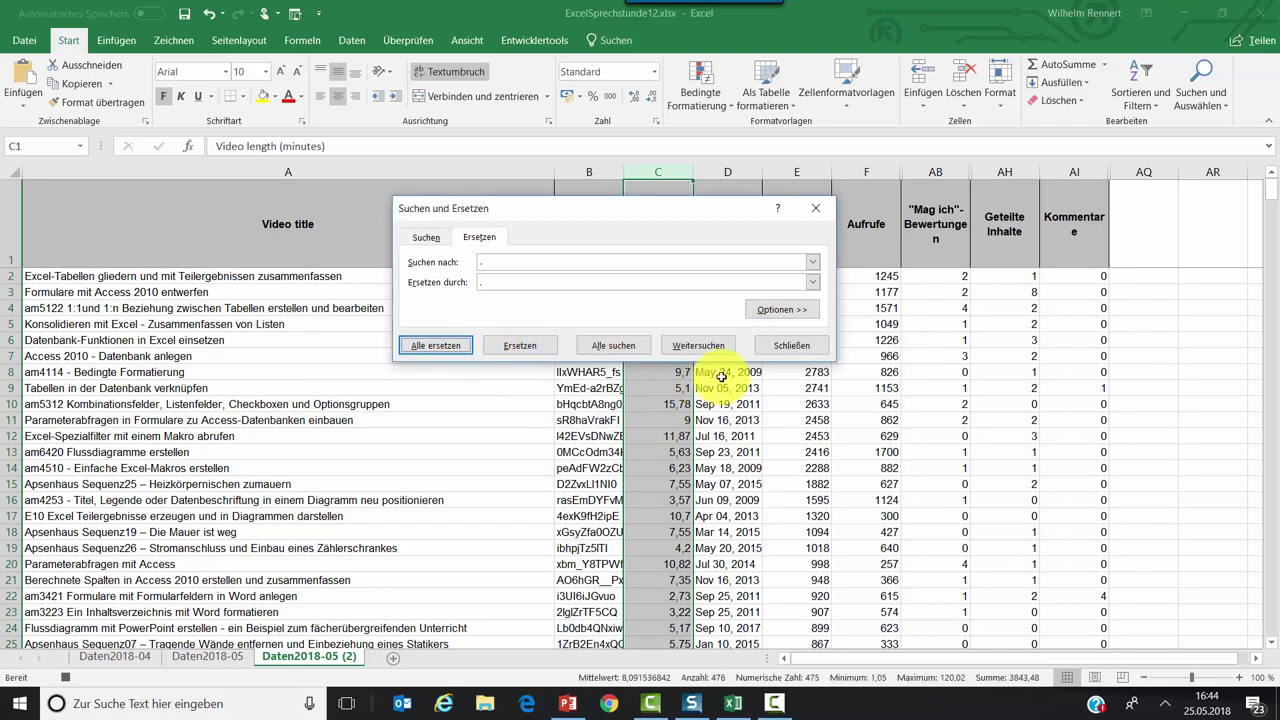
{"action": "left_click", "coordinate": [789, 345]}
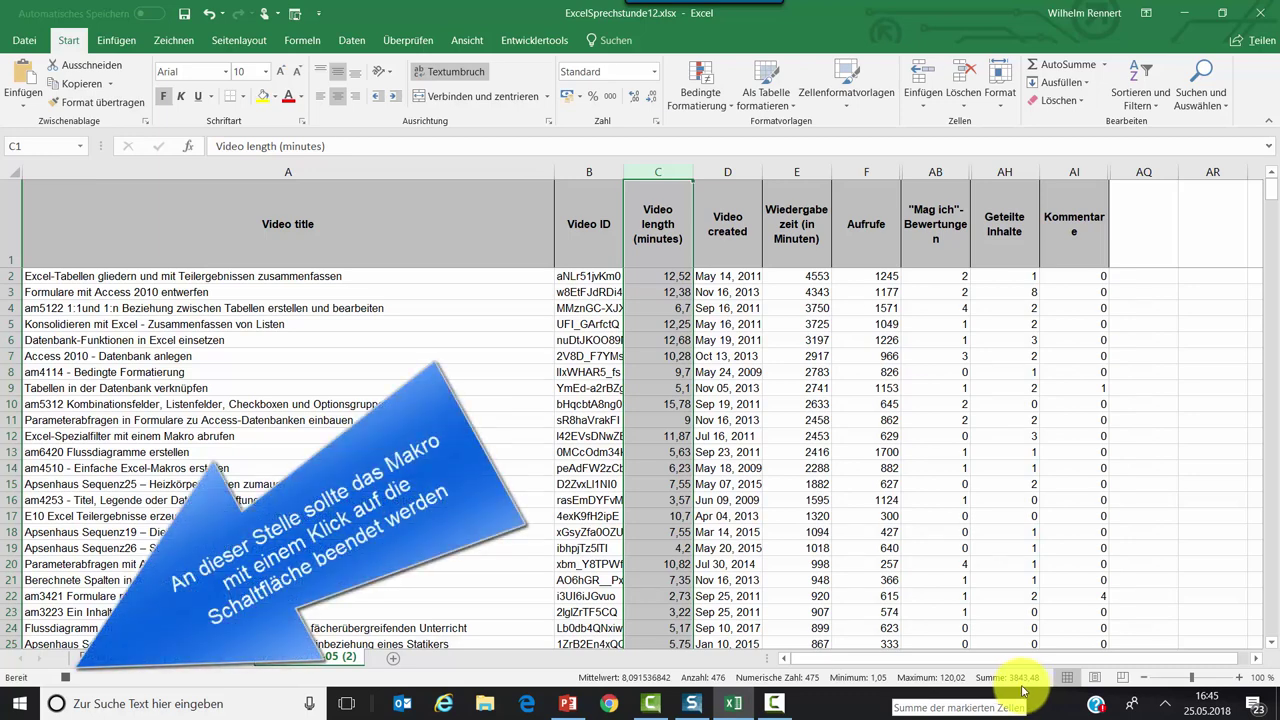
{"action": "left_click", "coordinate": [214, 277]}
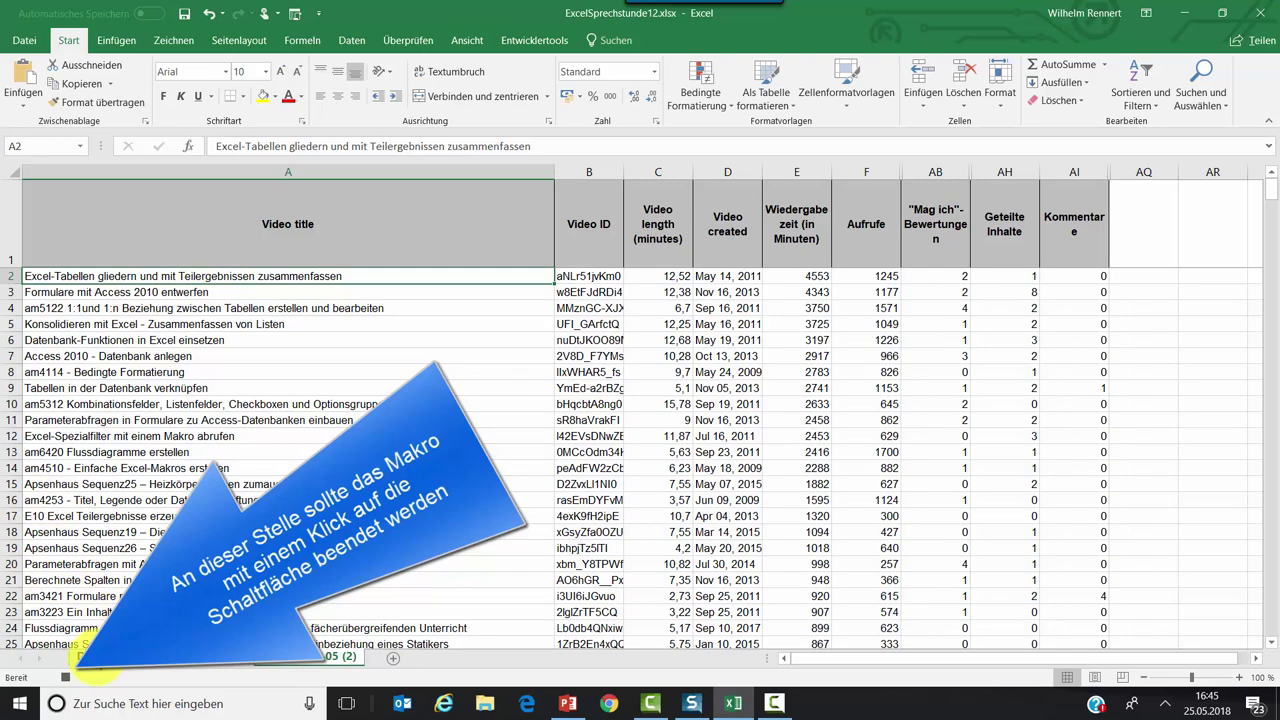
Duplicate the sheet Daten2018-04 behind Daten2018-05 (2) and stop the macro recording.
{"action": "left_click", "coordinate": [100, 657]}
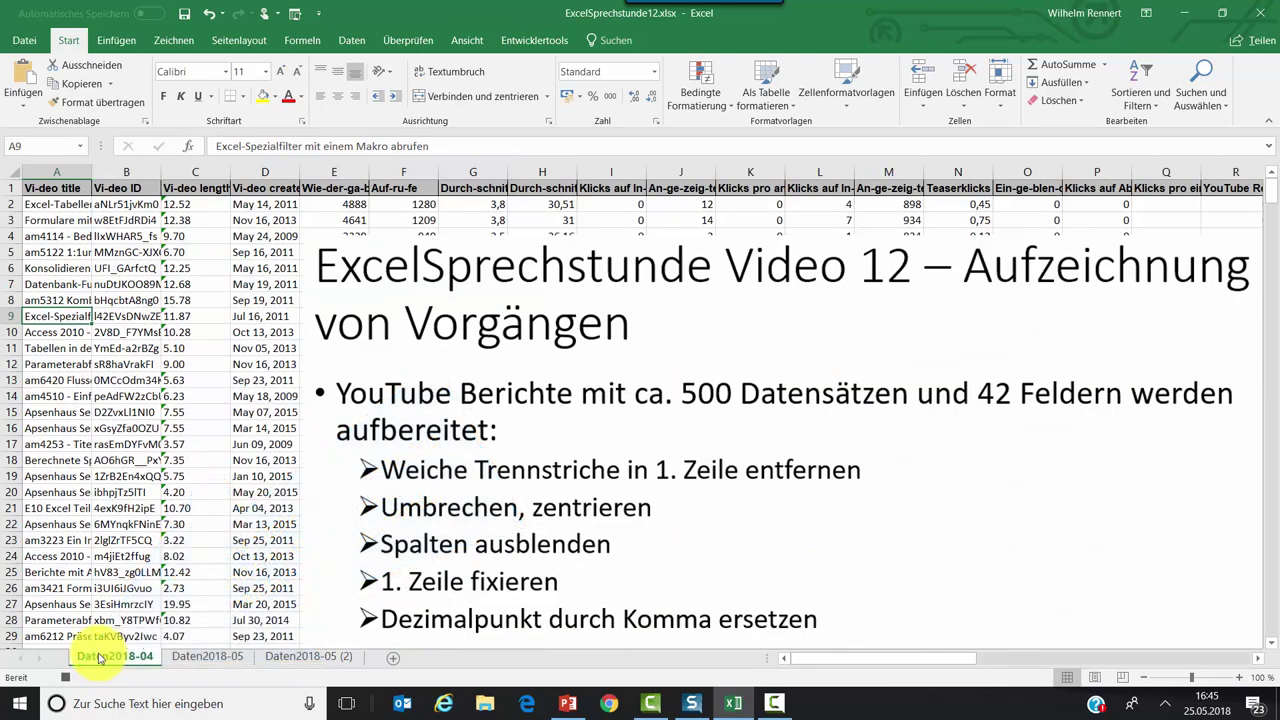
{"action": "left_click", "coordinate": [101, 658]}
{"action": "left_click_drag", "start_coordinate": [101, 658], "coordinate": [376, 658]}
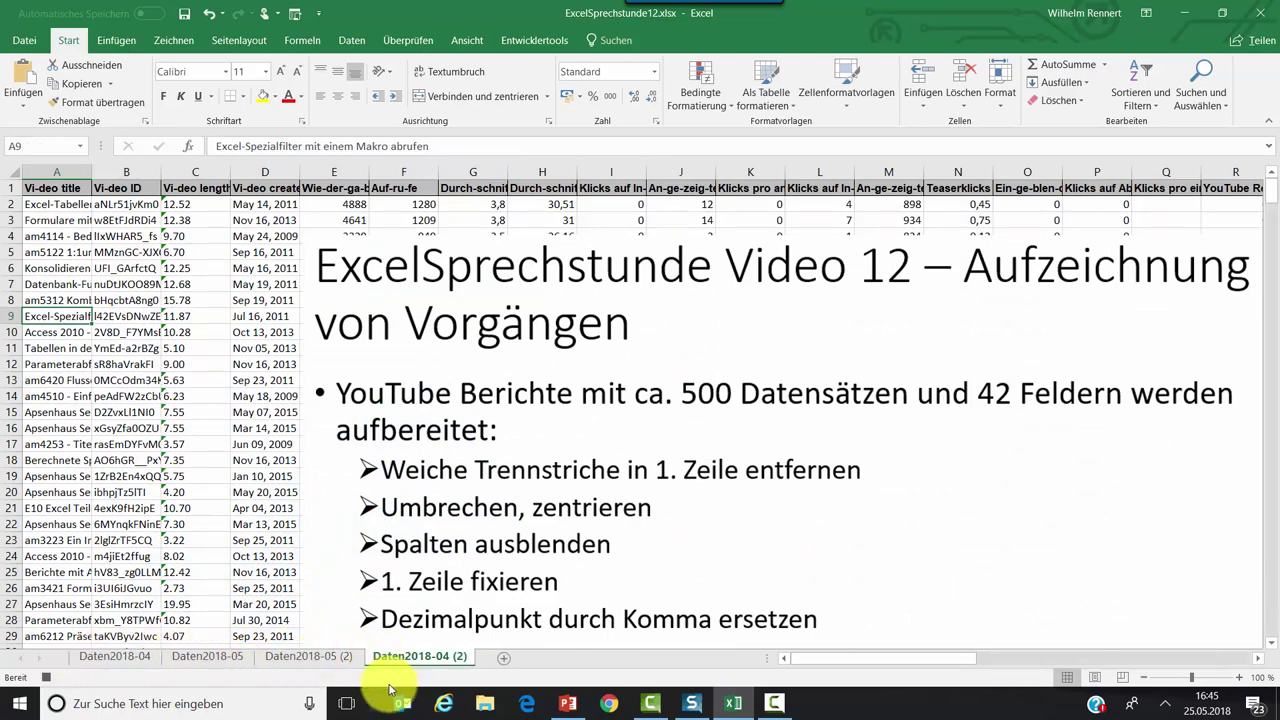
{"action": "left_click", "coordinate": [630, 535]}
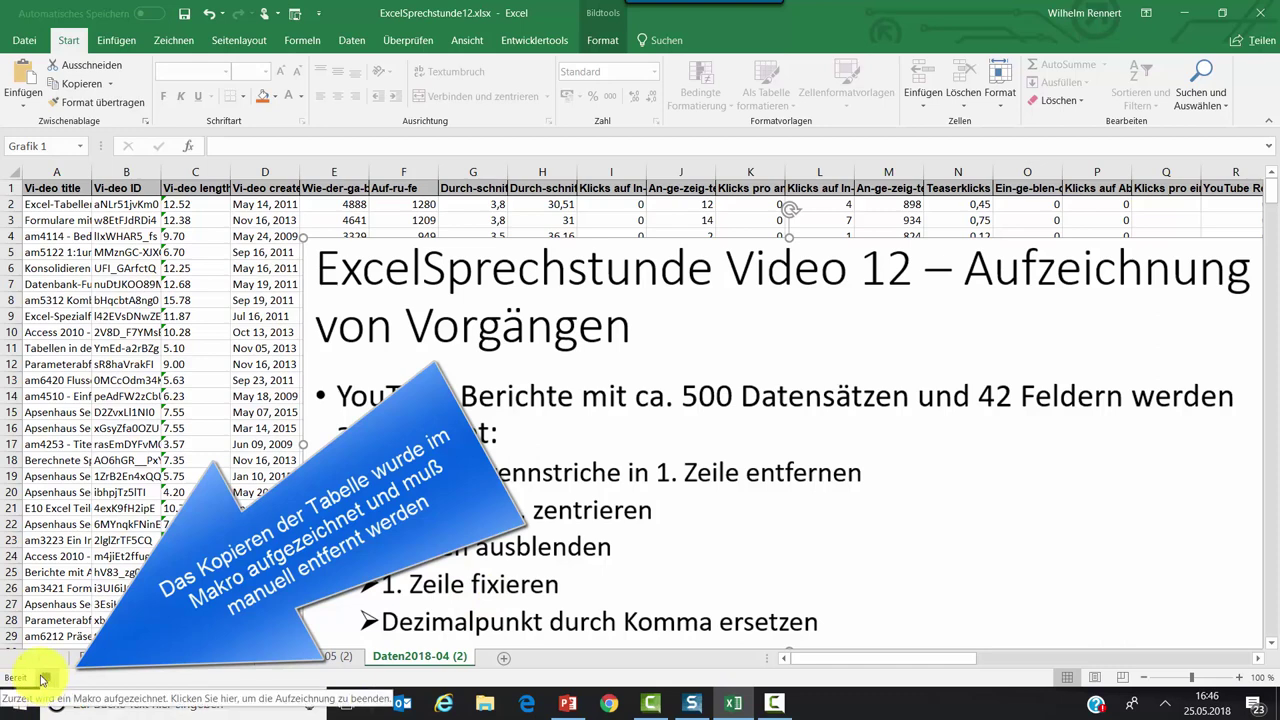
{"action": "left_click", "coordinate": [43, 679]}
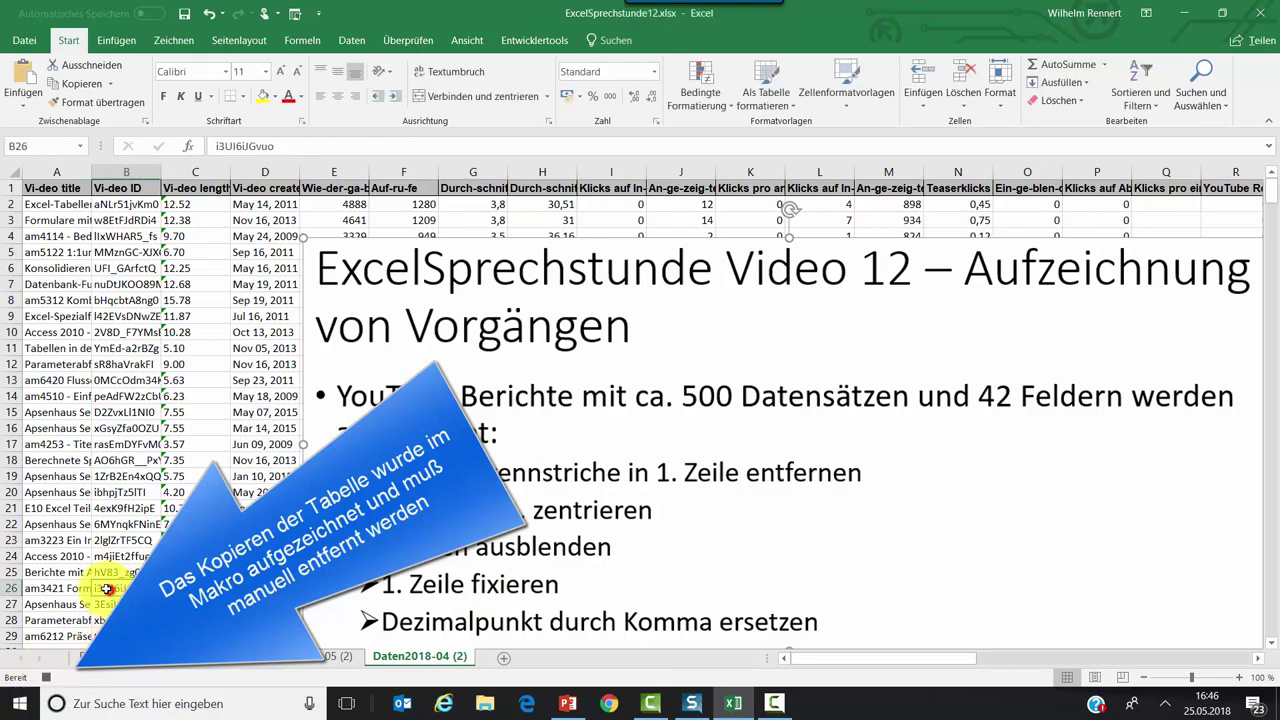
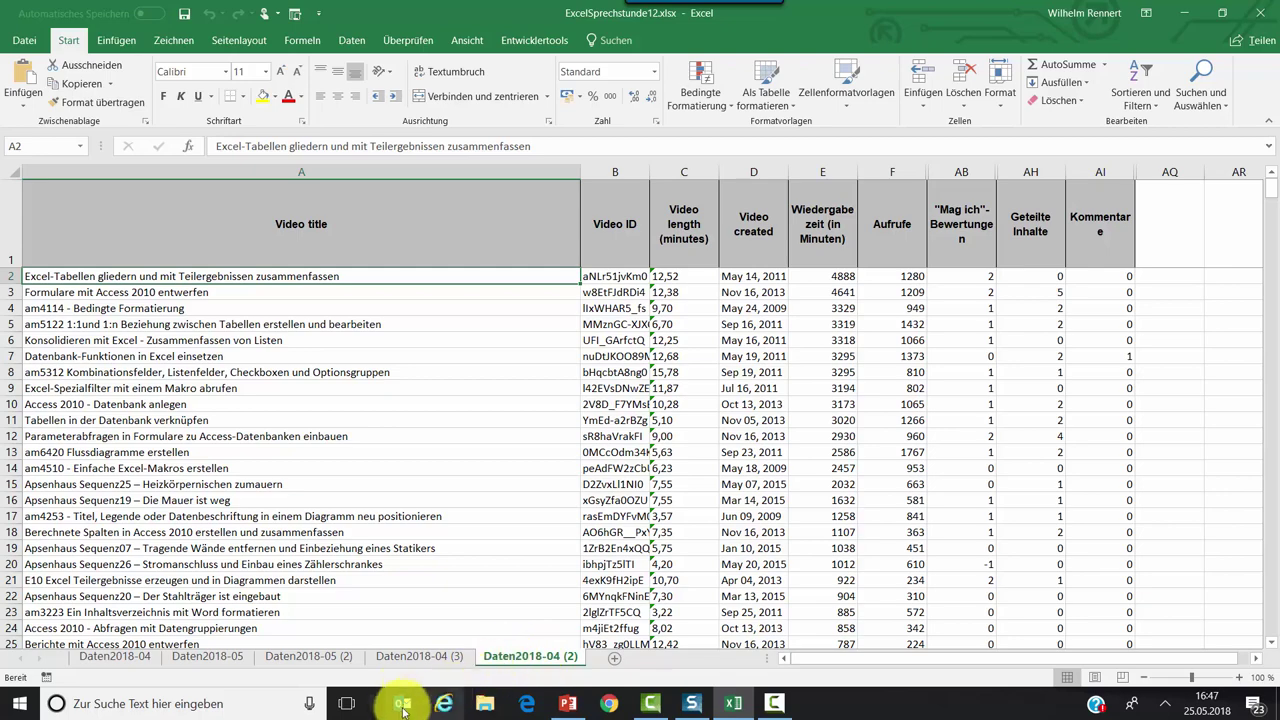
Delete the slide picture covering the data on the sheet Daten2018-04 (3).
{"action": "left_click", "coordinate": [410, 658]}
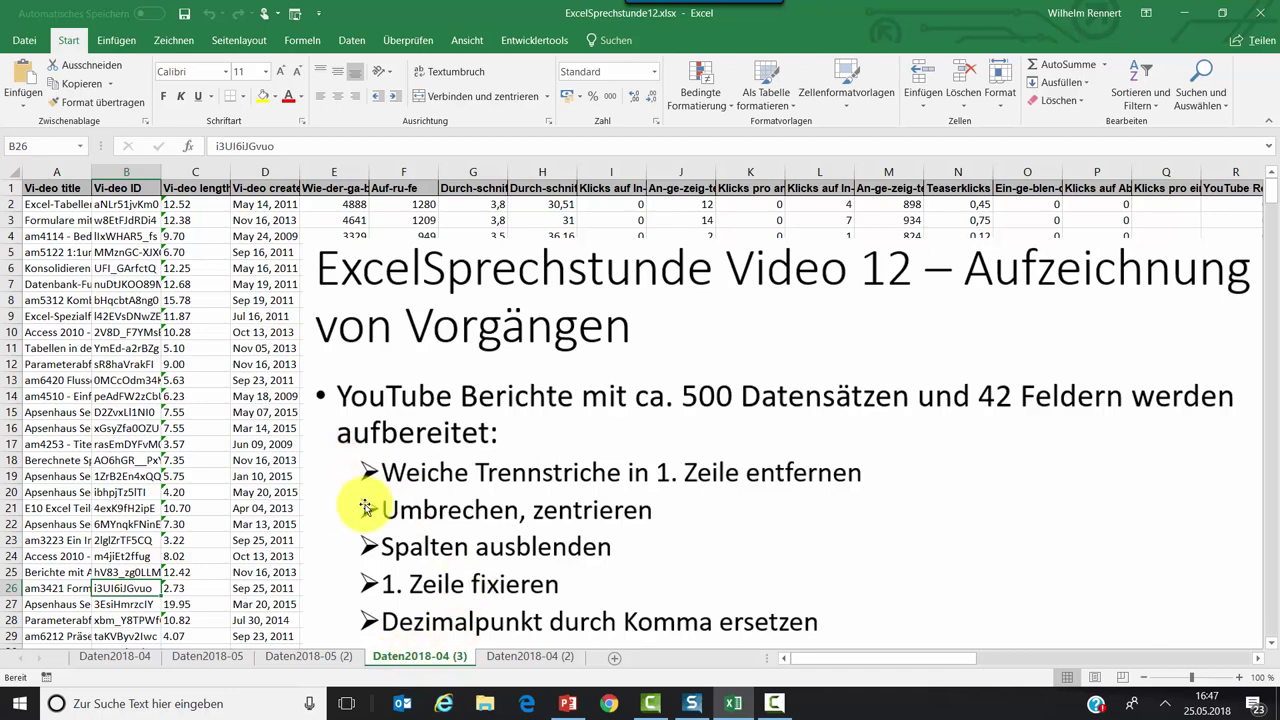
{"action": "left_click", "coordinate": [435, 498]}
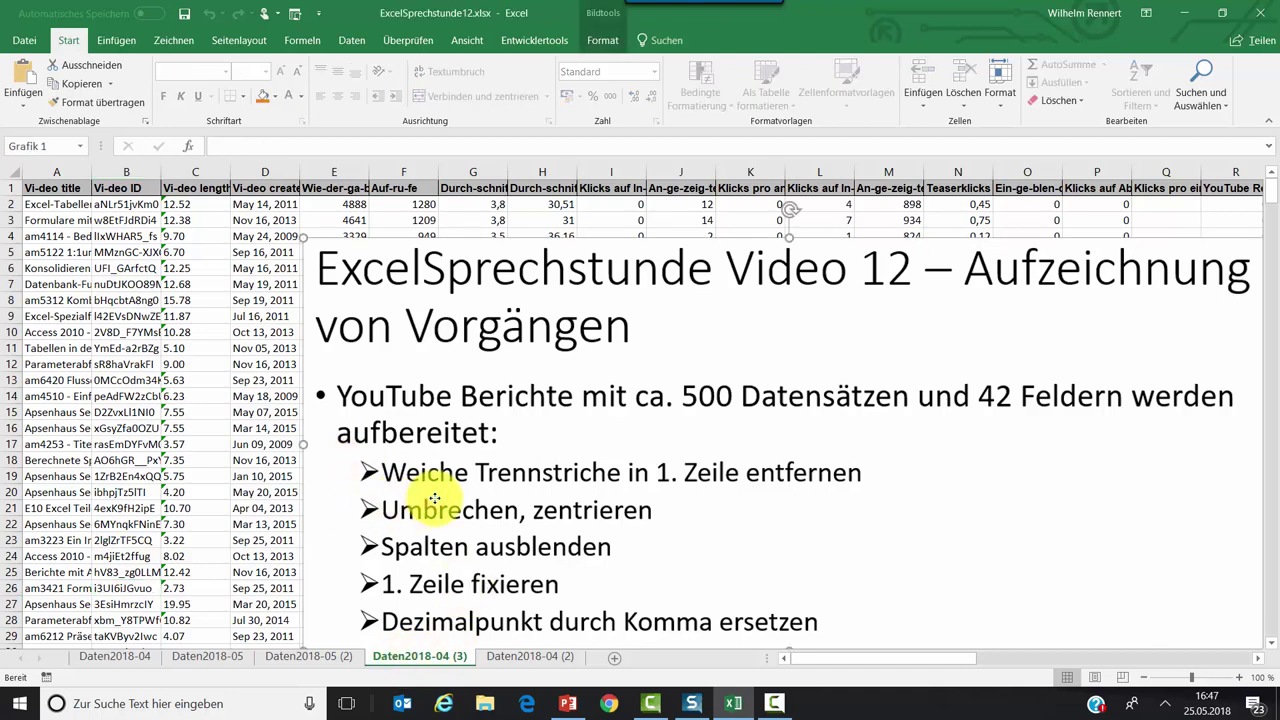
{"action": "key", "text": "Delete"}
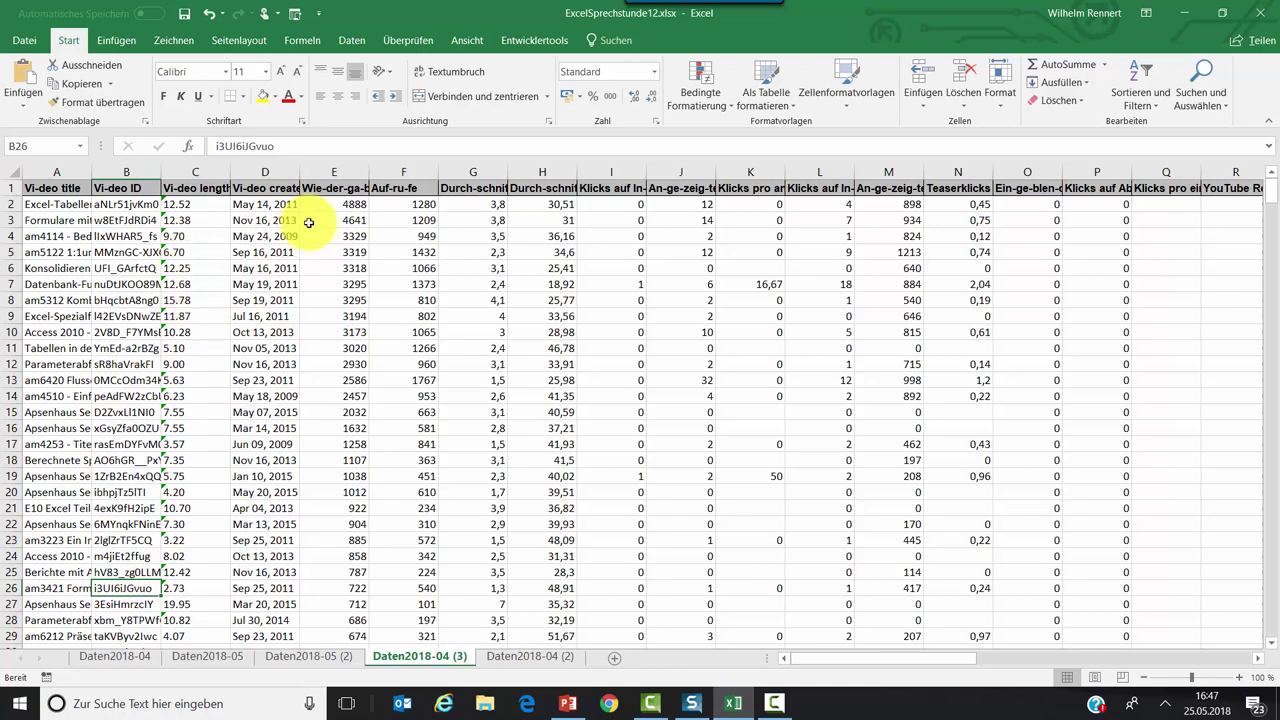
Run Makro1 on the unformatted sheet and check the processed data on Daten2018-04 (3).
{"action": "left_click", "coordinate": [295, 16]}
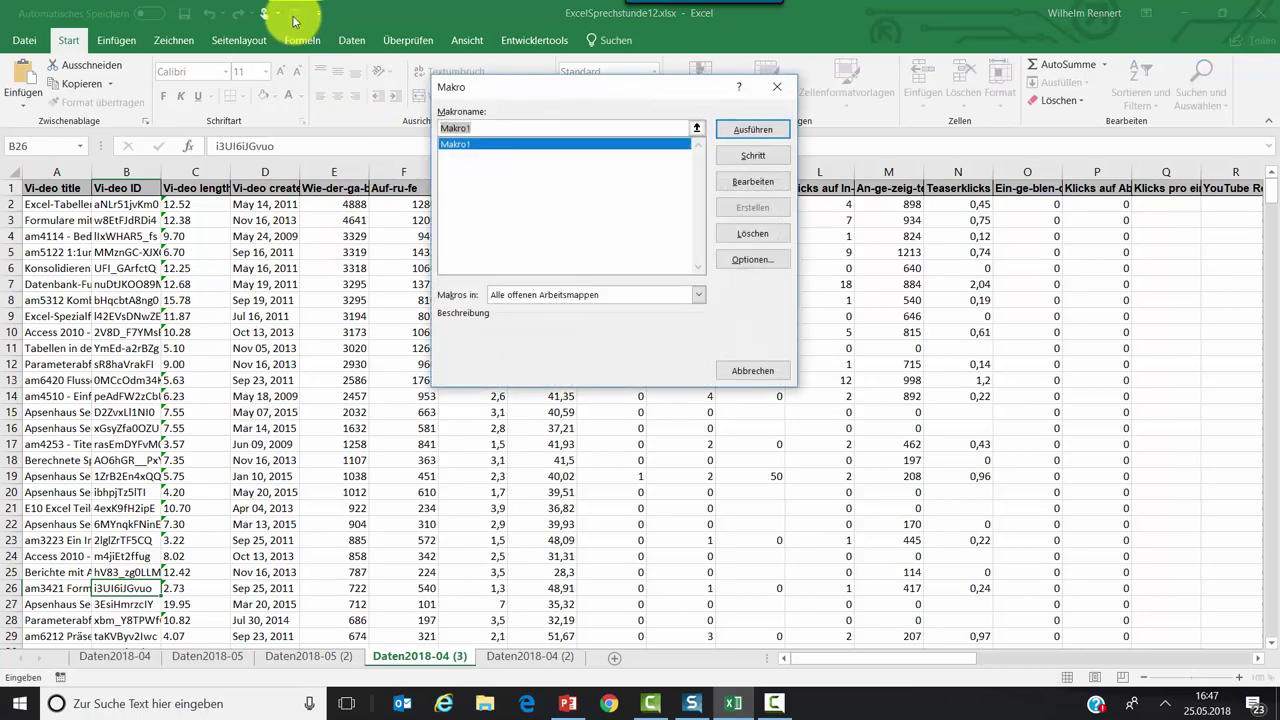
{"action": "left_click", "coordinate": [752, 129]}
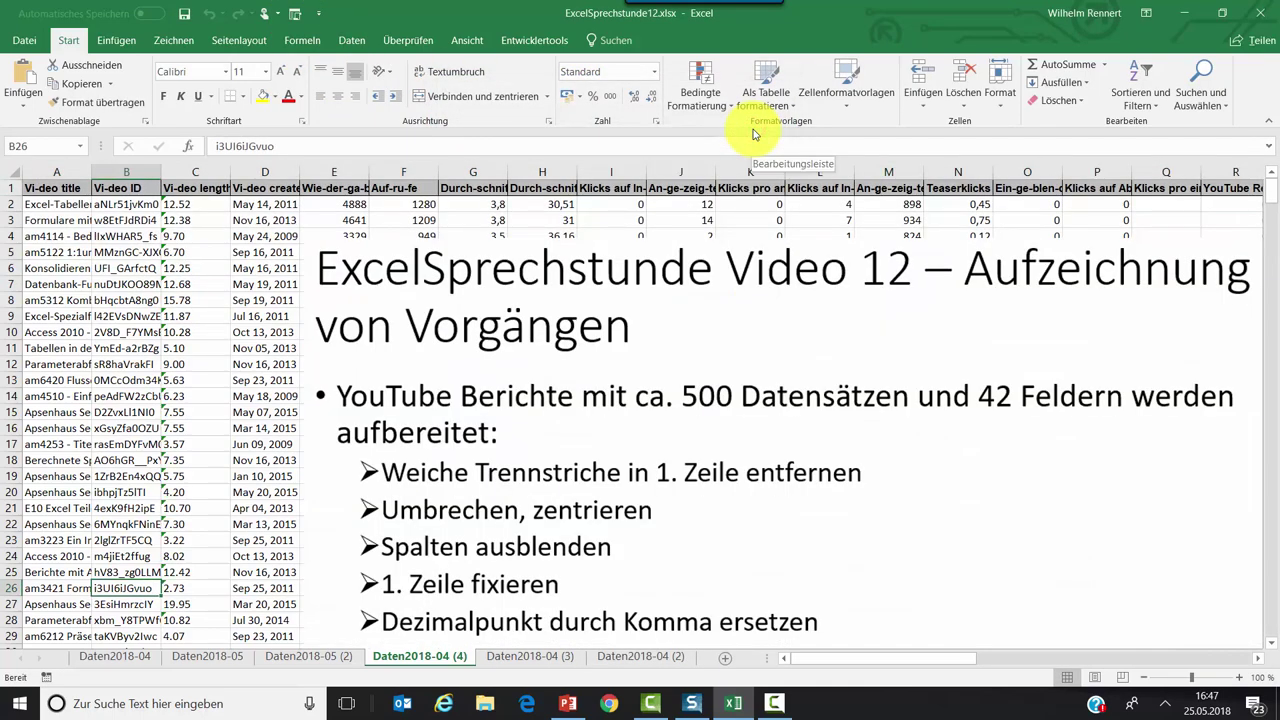
{"action": "left_click", "coordinate": [545, 658]}
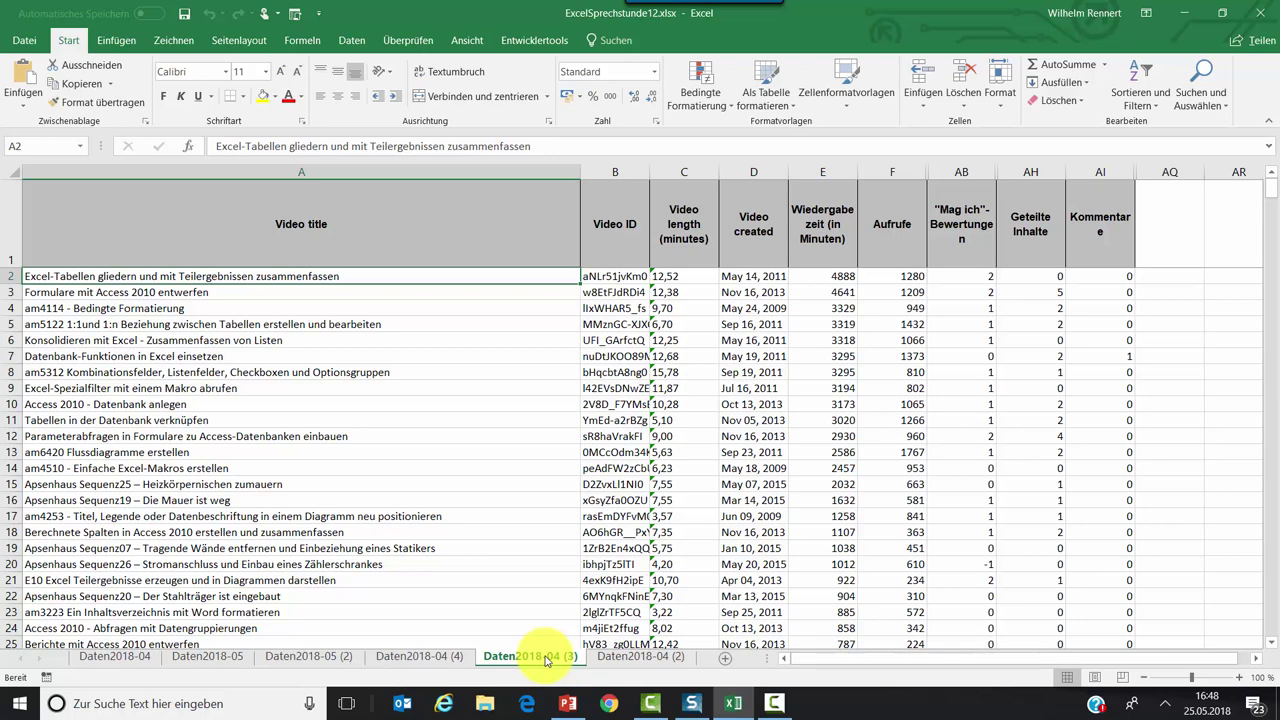
Delete the recorded lines from Sheets("Daten2018-04").Select through Range("B26").Select at the end of Makro1 and close the code editor.
{"action": "left_click", "coordinate": [301, 14]}
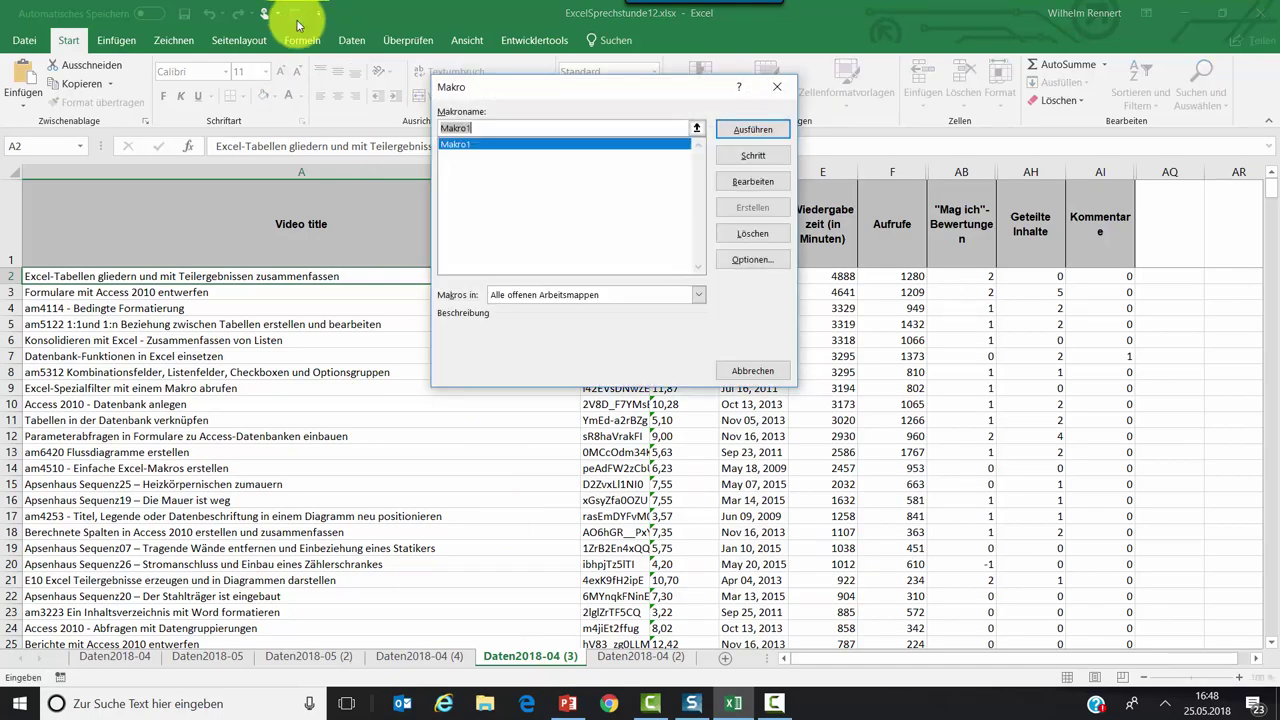
{"action": "left_click", "coordinate": [742, 181]}
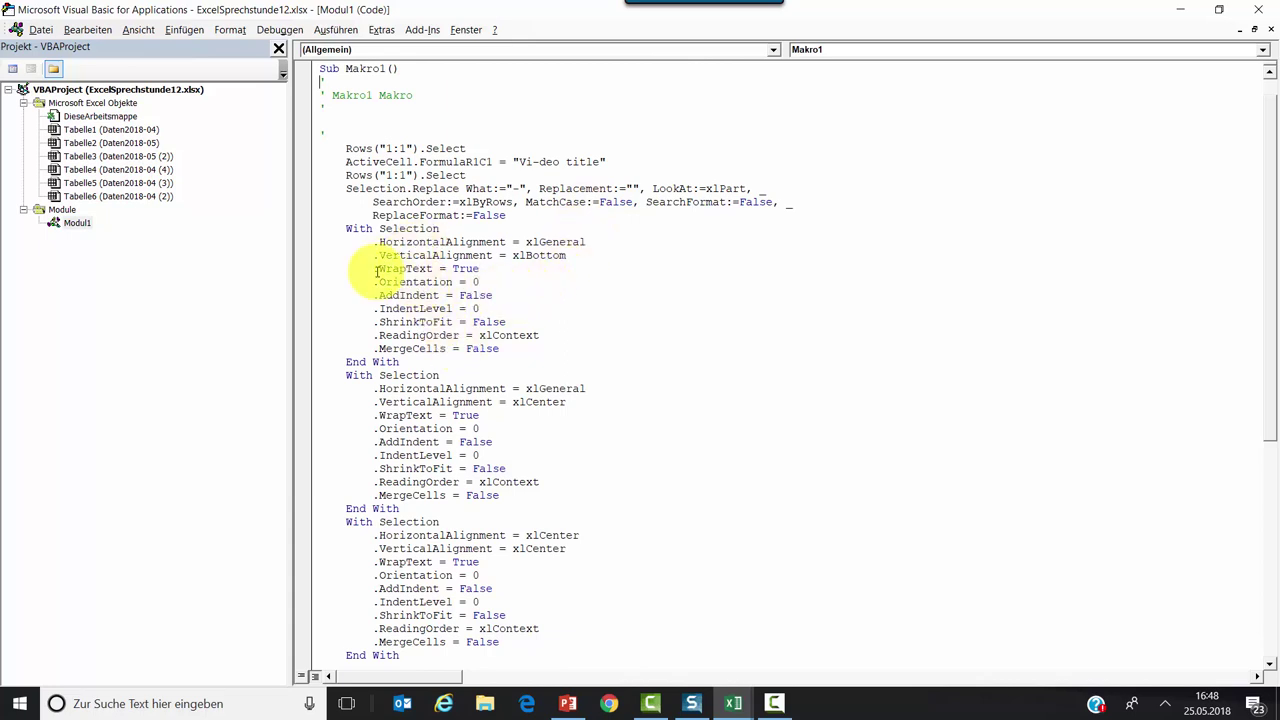
{"action": "scroll", "coordinate": [519, 420], "scroll_direction": "down", "scroll_amount": 6}
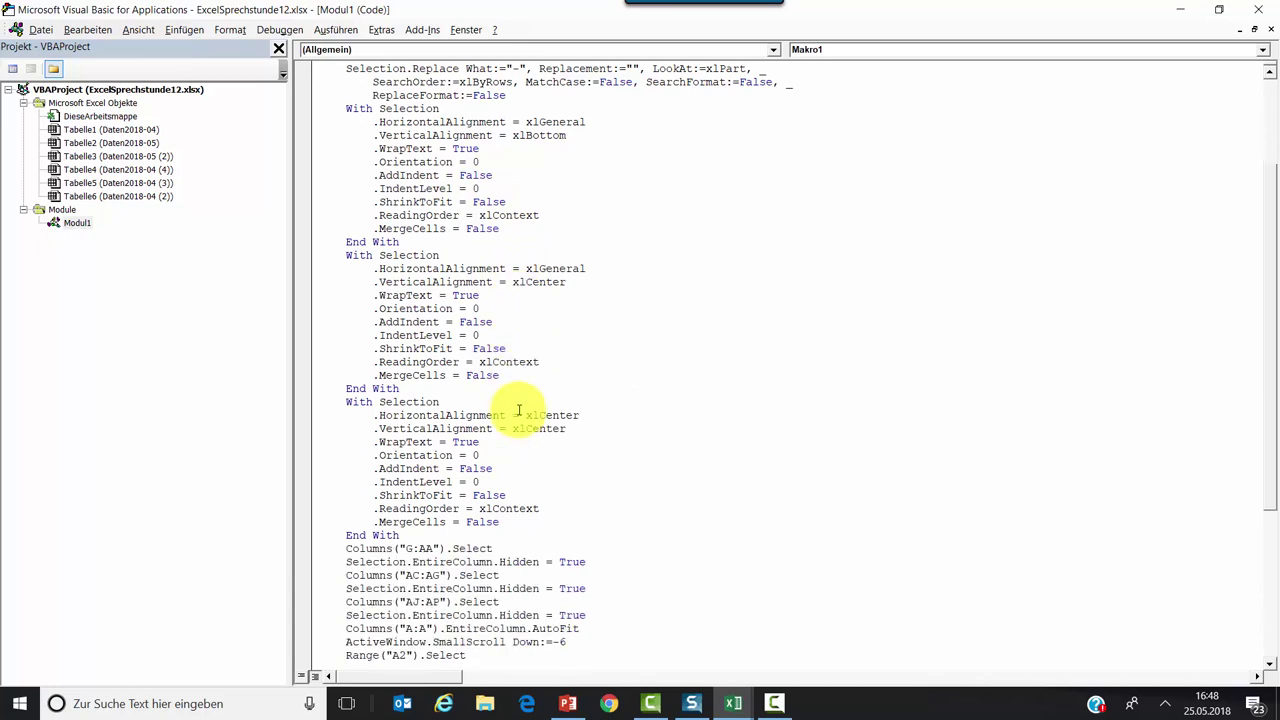
{"action": "scroll", "coordinate": [511, 323], "scroll_direction": "down", "scroll_amount": 3}
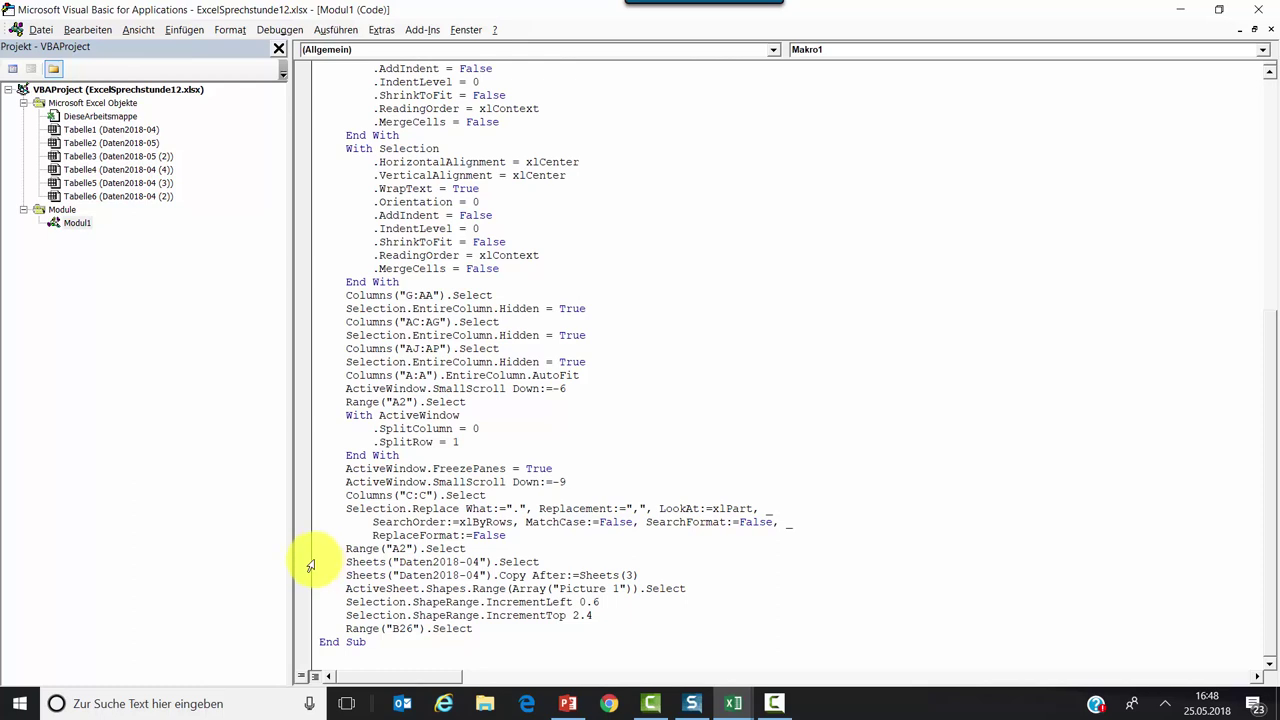
{"action": "left_click_drag", "start_coordinate": [314, 562], "coordinate": [531, 628]}
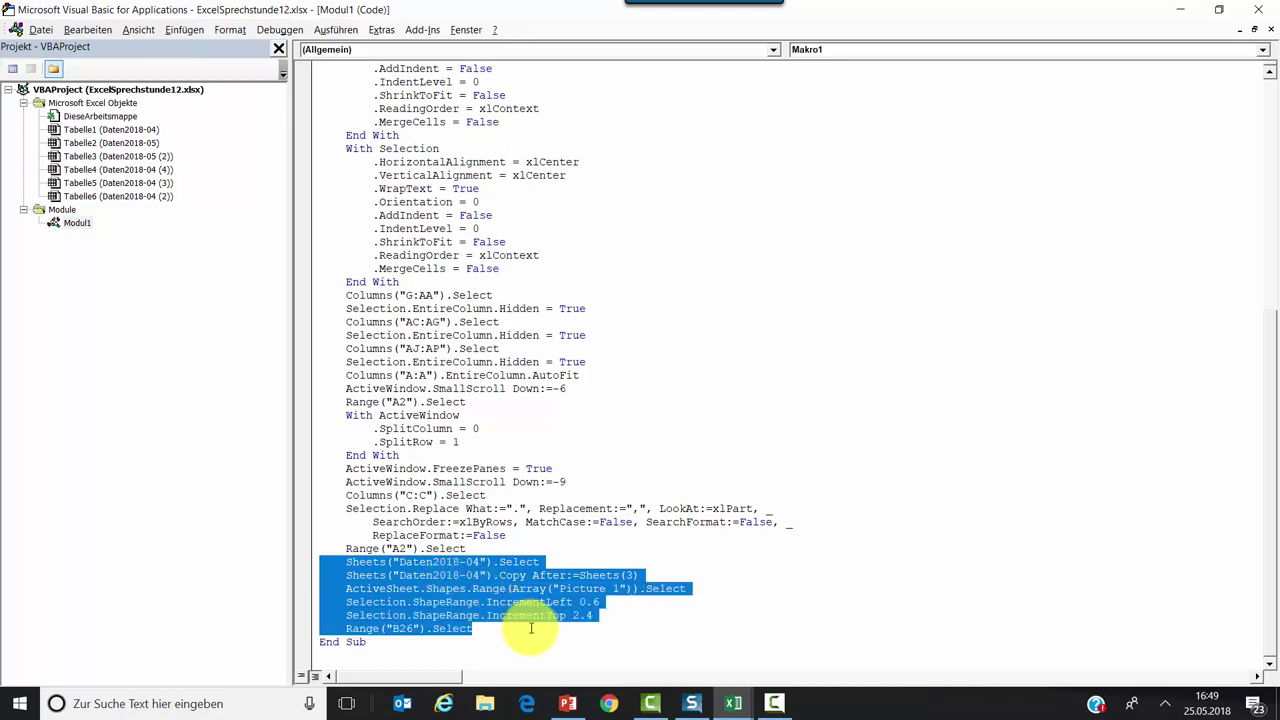
{"action": "left_click", "coordinate": [1274, 708]}
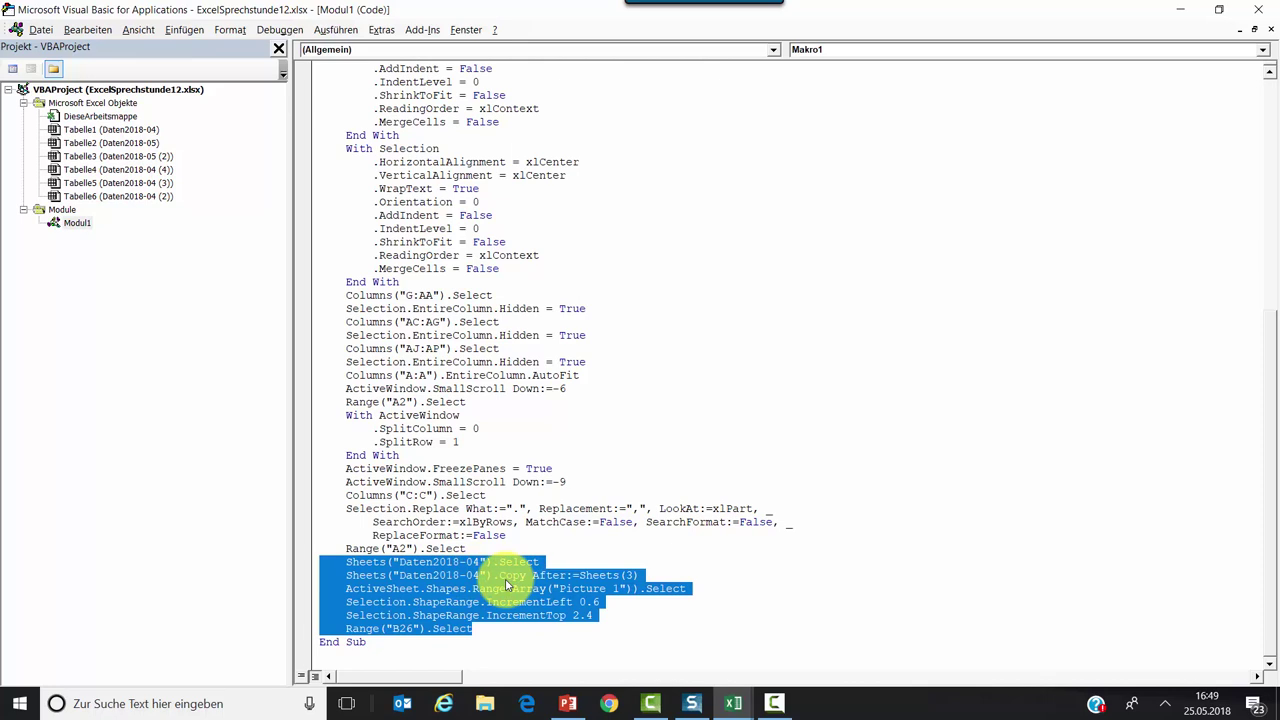
{"action": "key", "text": "Delete"}
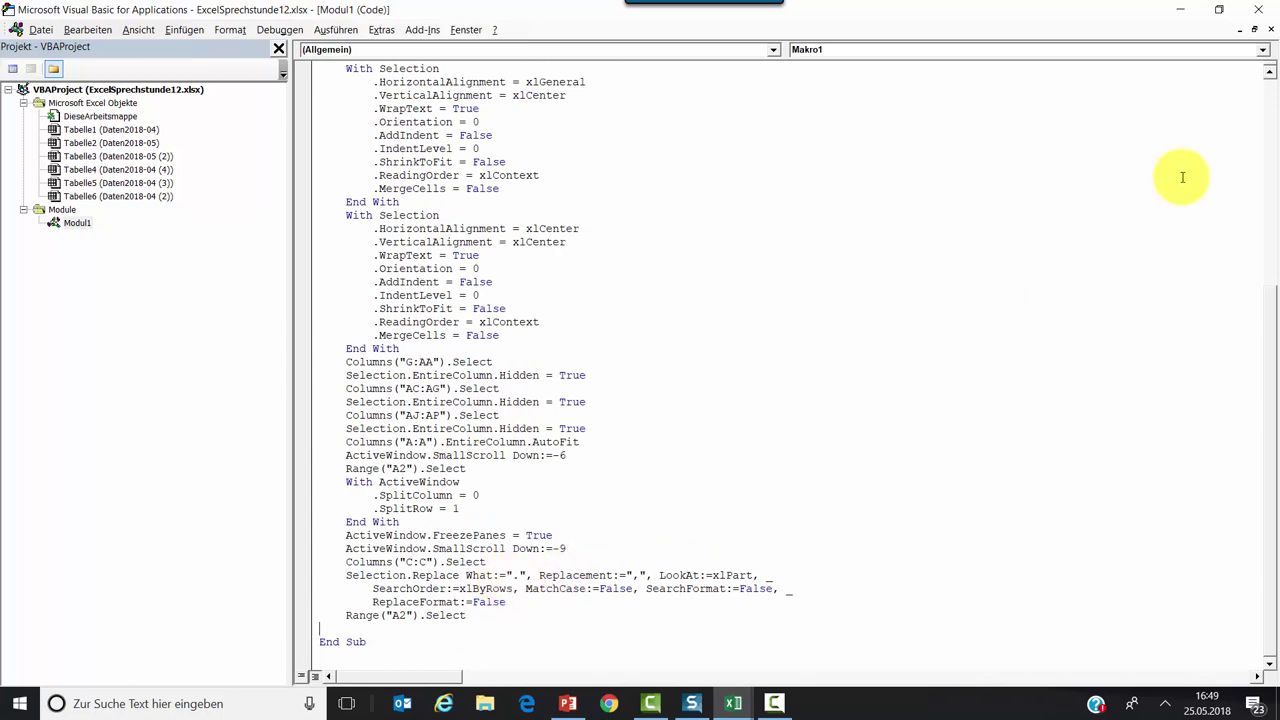
{"action": "left_click", "coordinate": [1262, 12]}
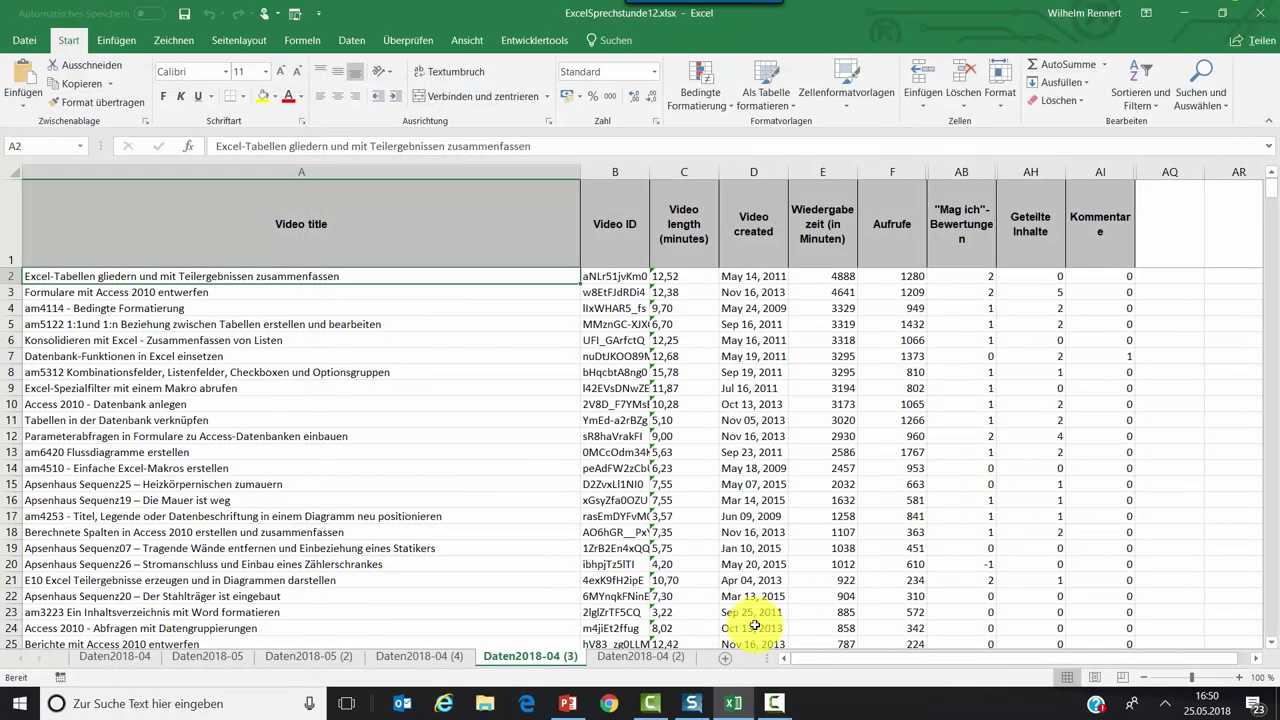
Delete the four test sheets from Daten2018-05 (2) through Daten2018-04 (2) together.
{"action": "left_click", "coordinate": [297, 658]}
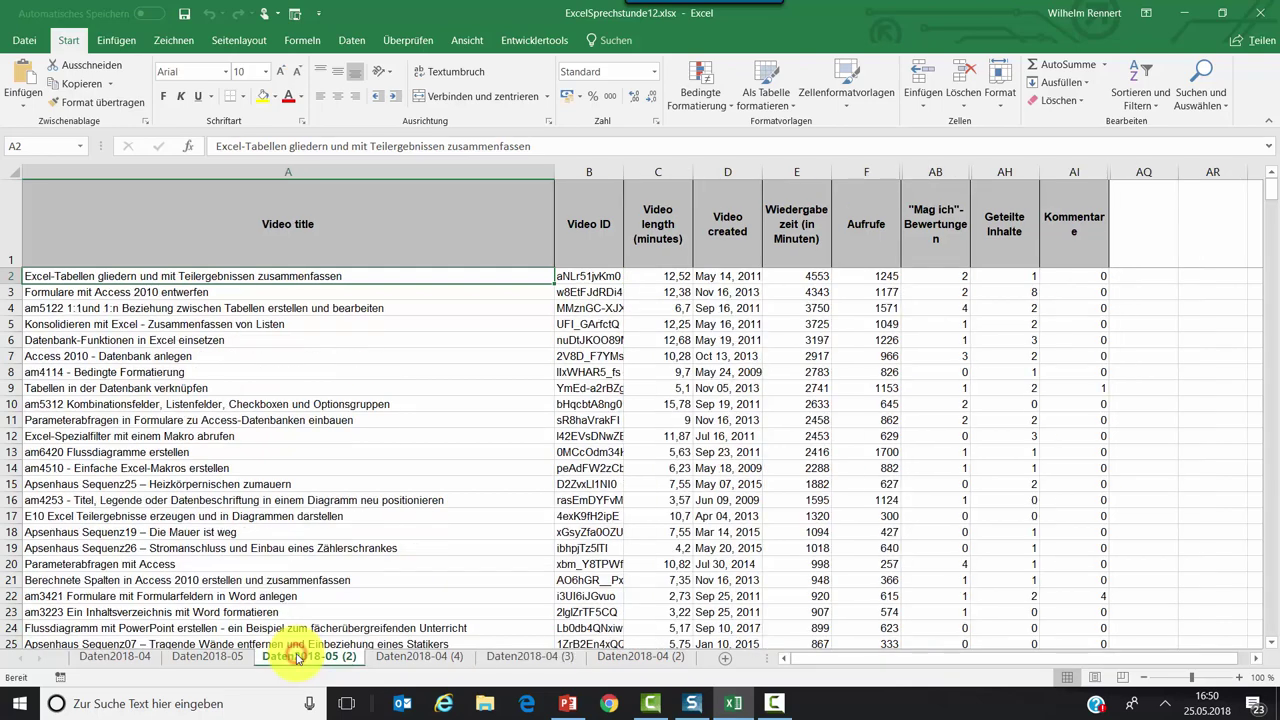
{"action": "left_click", "coordinate": [660, 657], "text": "shift"}
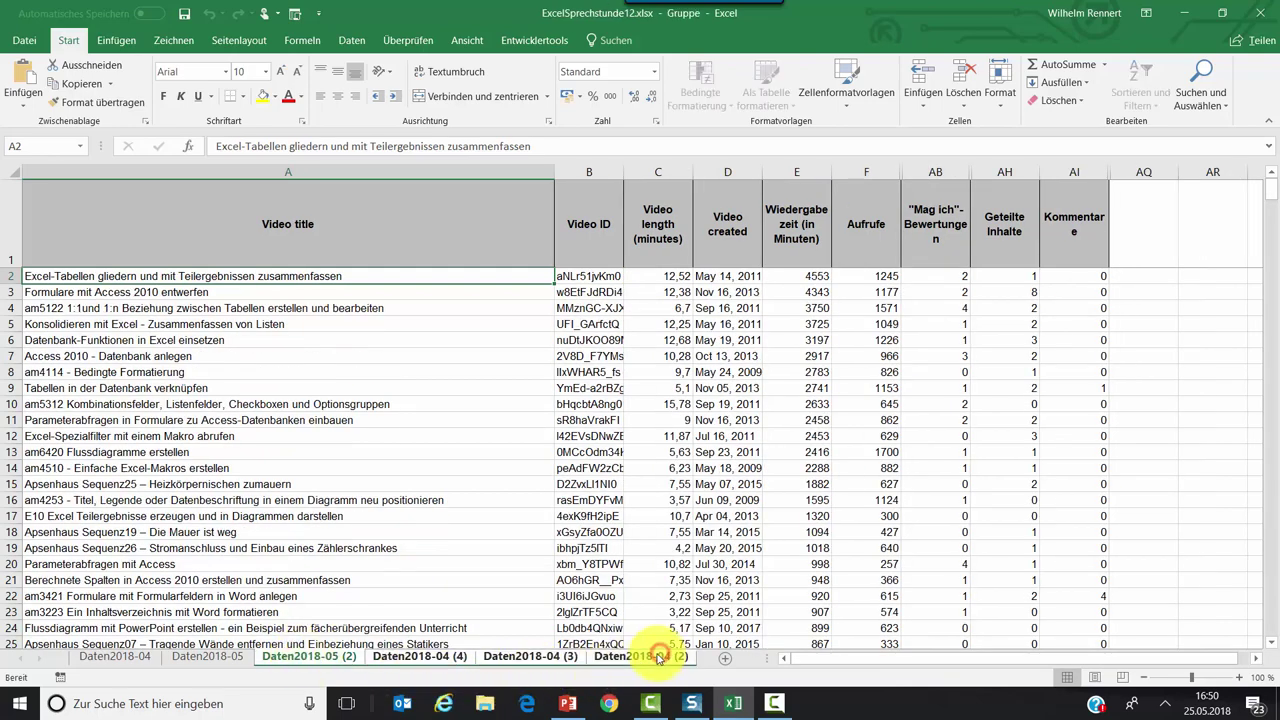
{"action": "right_click", "coordinate": [660, 657]}
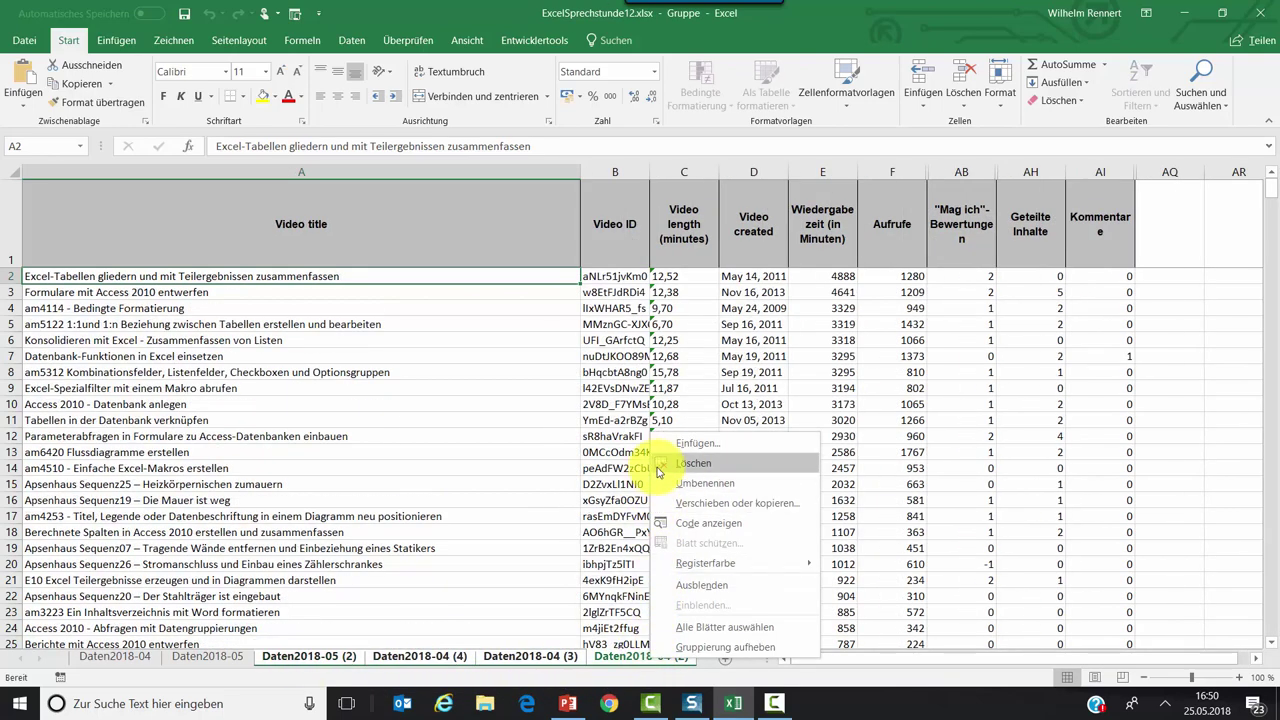
{"action": "left_click", "coordinate": [690, 463]}
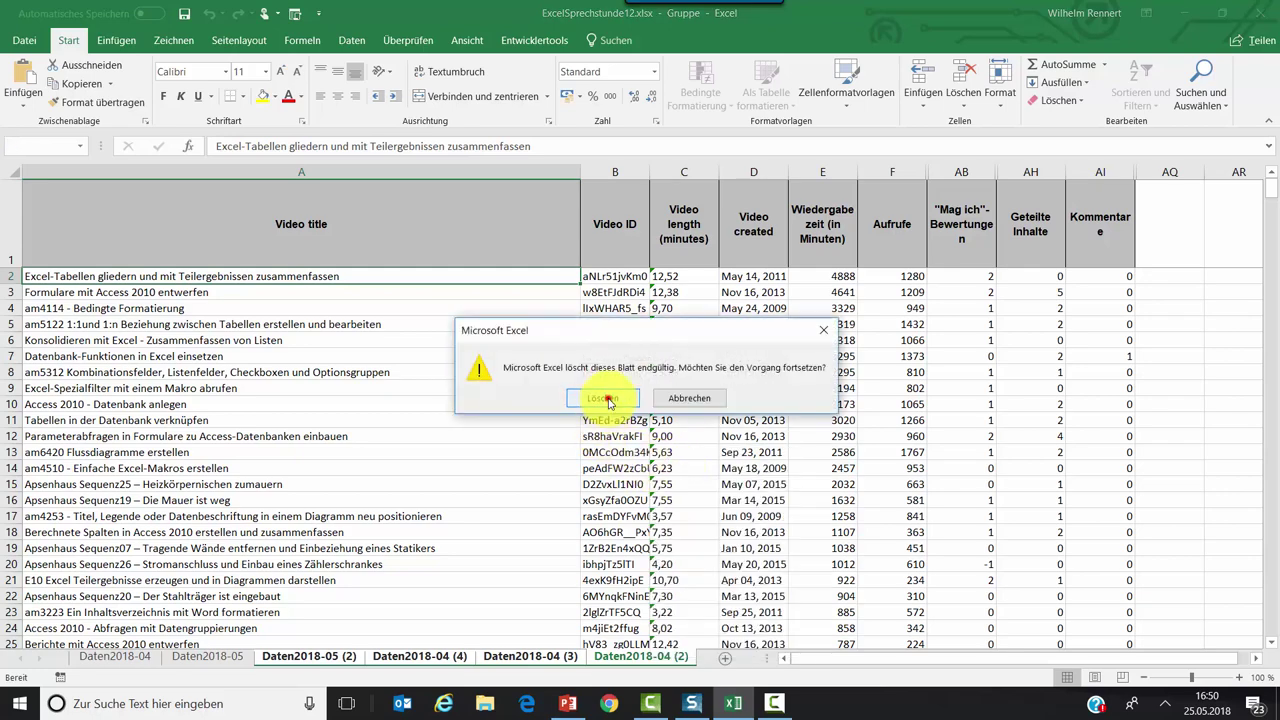
{"action": "left_click", "coordinate": [603, 399]}
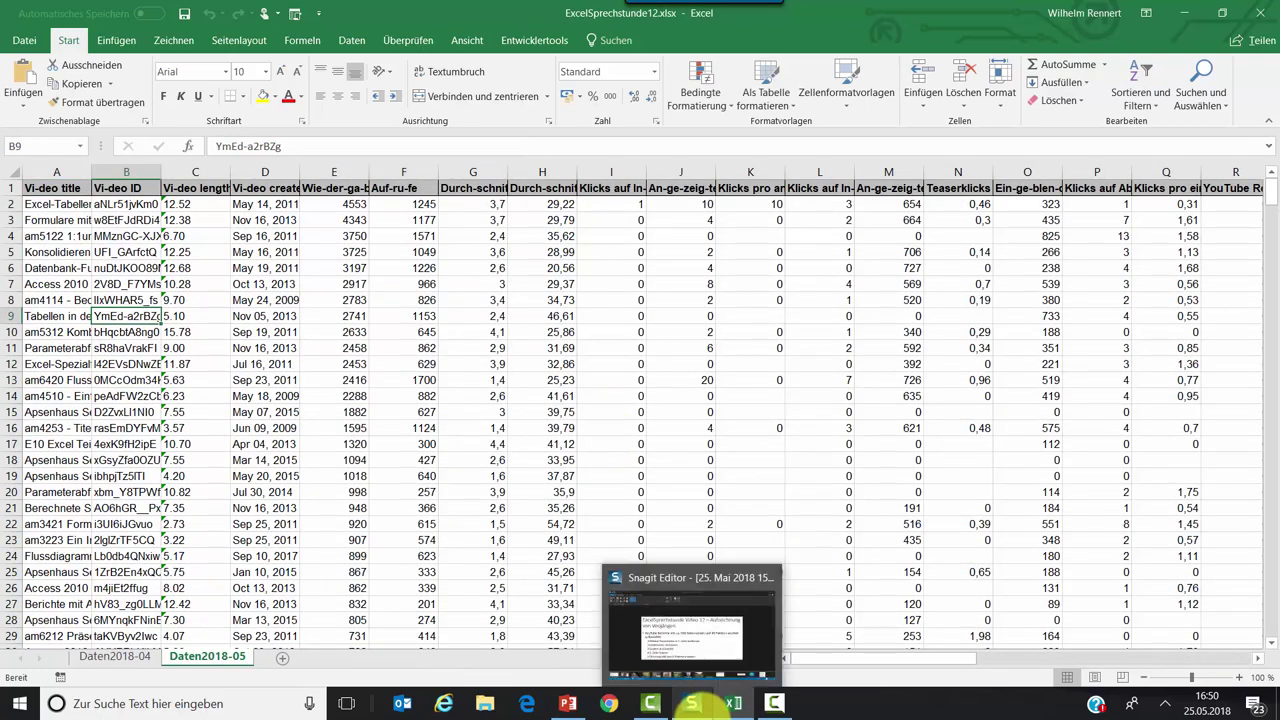
Duplicate the sheet Daten2018-05 directly behind the original and run Makro1 on the copy.
{"action": "left_click", "coordinate": [195, 658]}
{"action": "left_click_drag", "start_coordinate": [195, 658], "coordinate": [276, 660]}
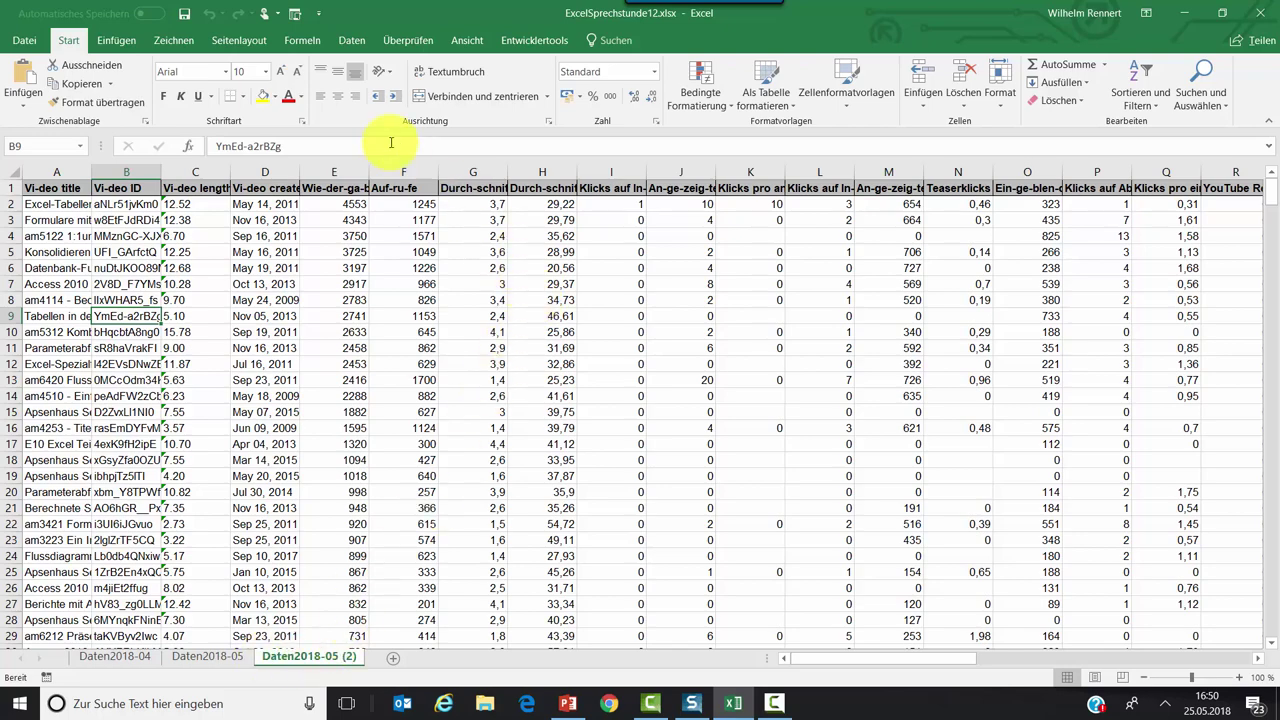
{"action": "left_click", "coordinate": [294, 14]}
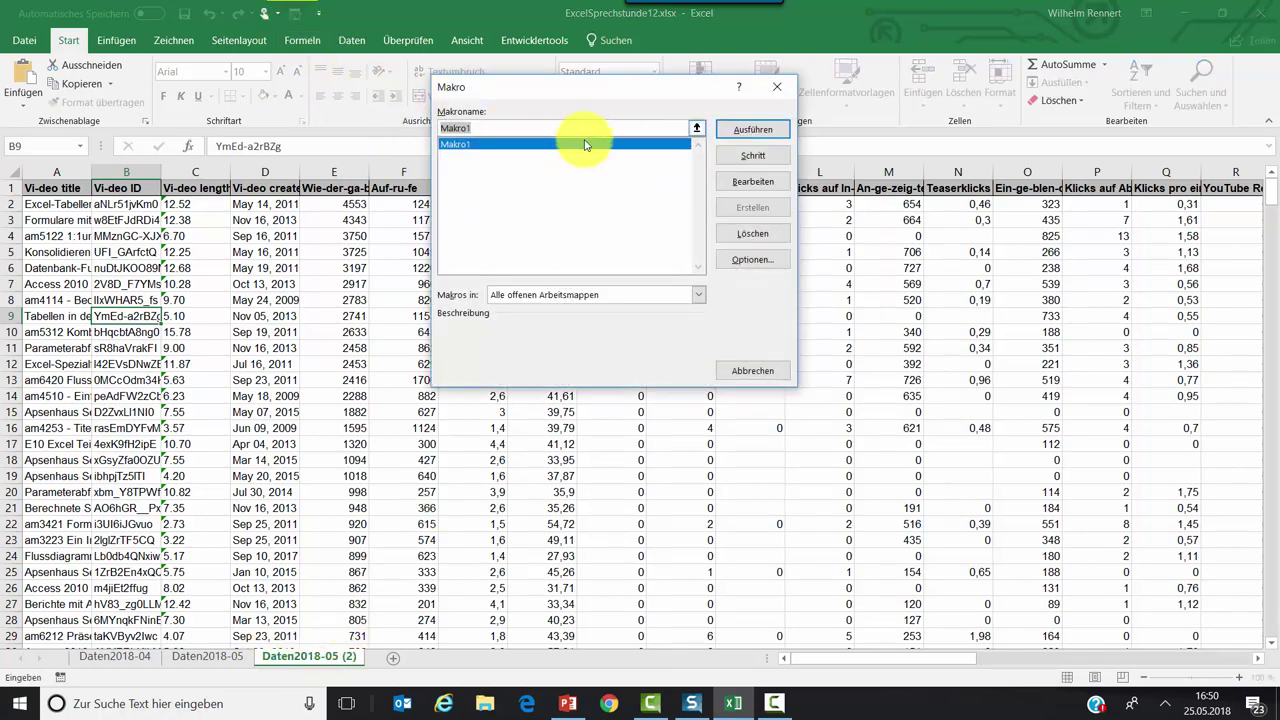
{"action": "left_click", "coordinate": [732, 131]}
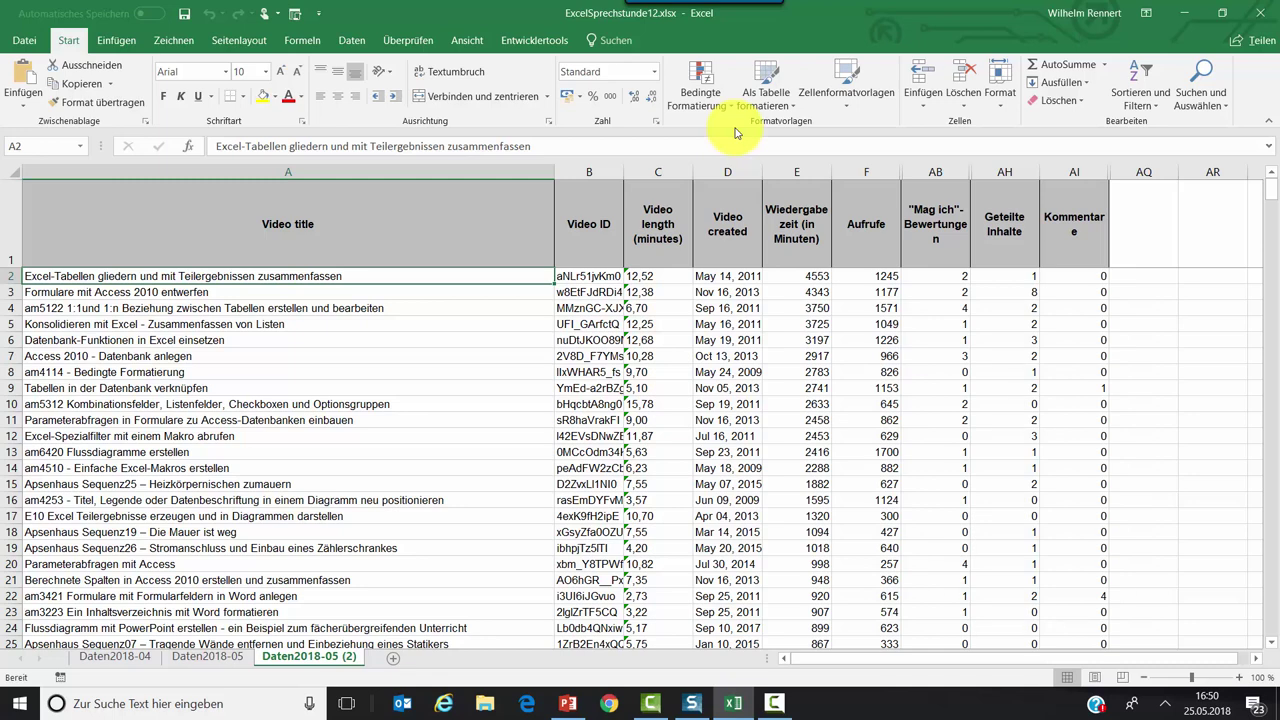
Duplicate the sheet Daten2018-04 behind Daten2018-05 (2) and delete the slide picture covering the data on the copy.
{"action": "left_click", "coordinate": [120, 657]}
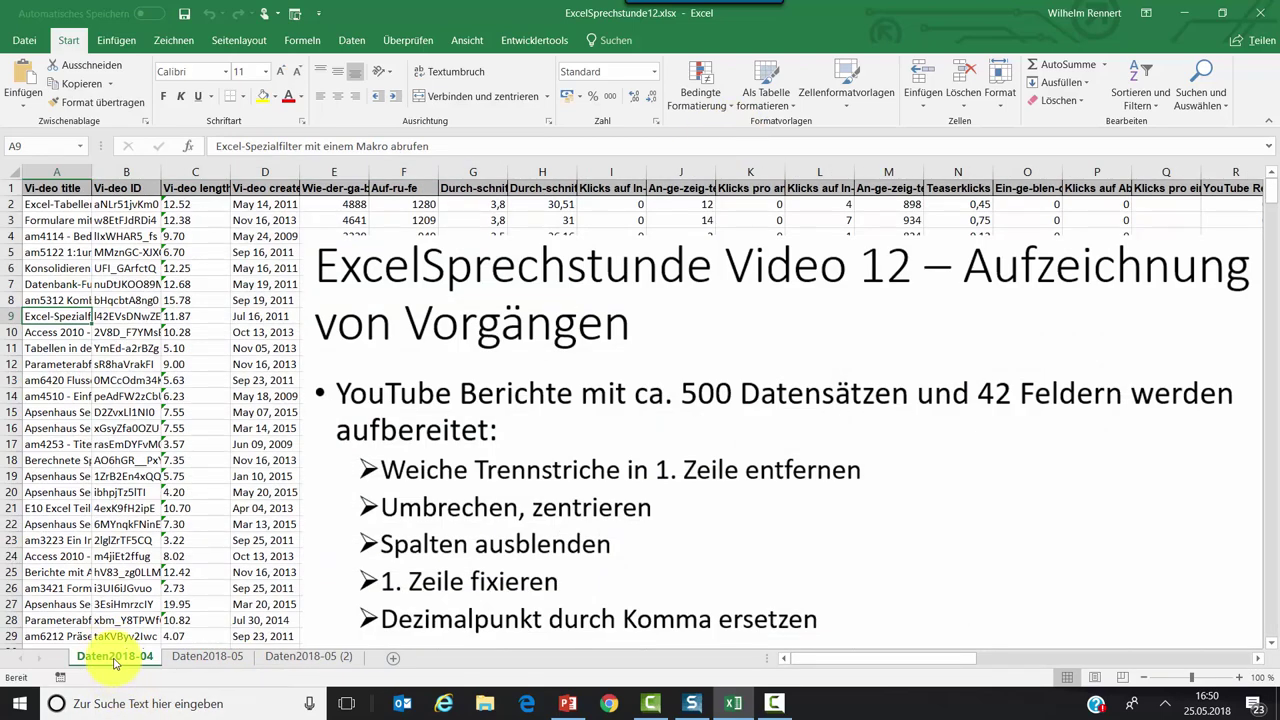
{"action": "left_click_drag", "start_coordinate": [106, 663], "coordinate": [382, 660]}
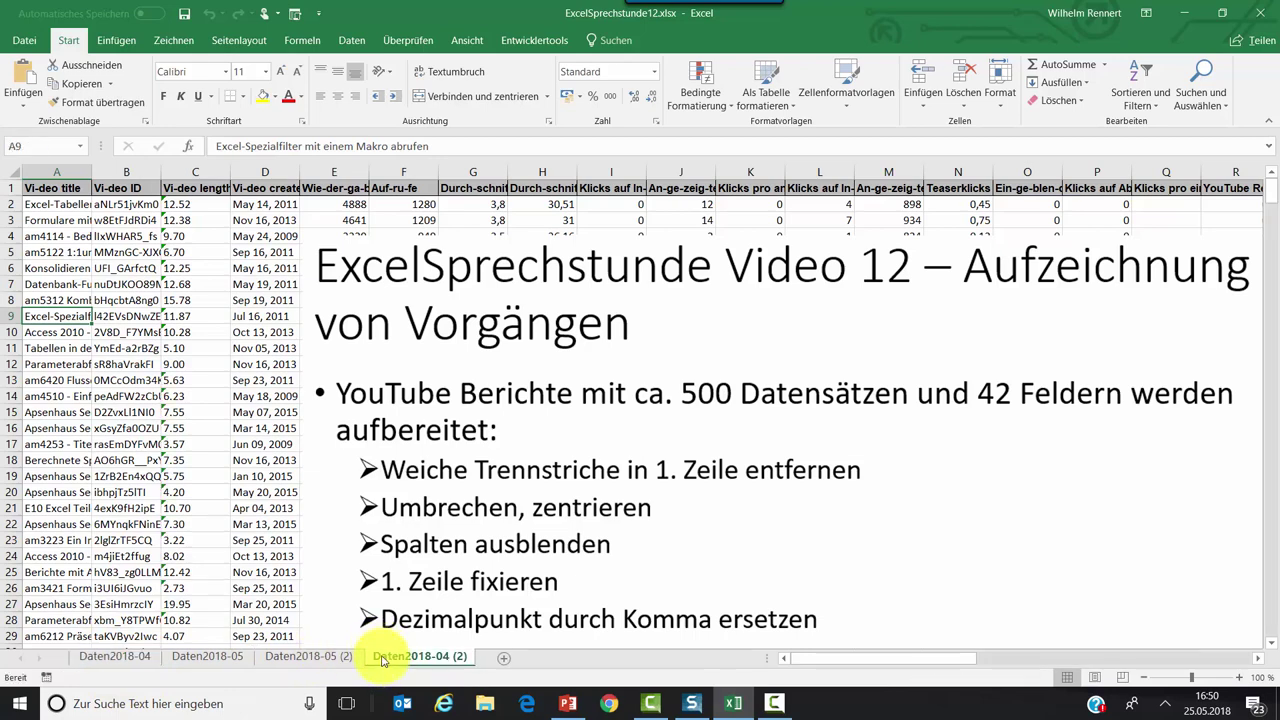
{"action": "left_click", "coordinate": [482, 505]}
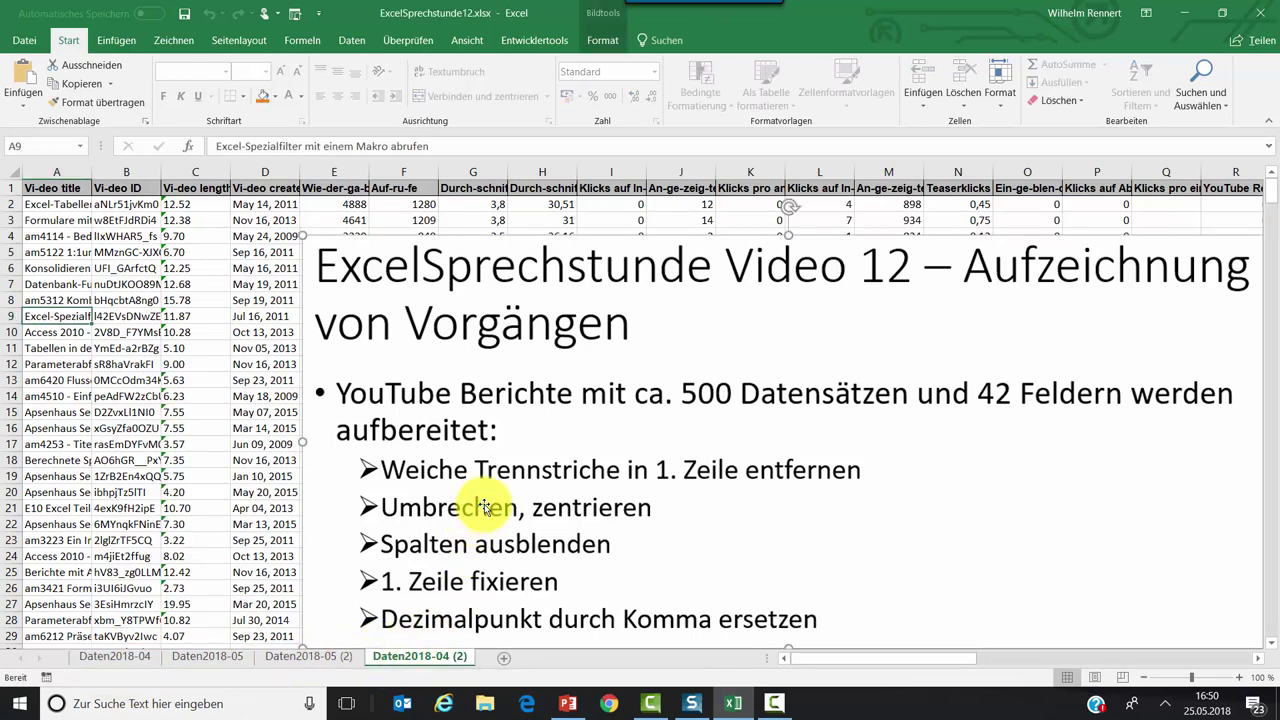
{"action": "key", "text": "Delete"}
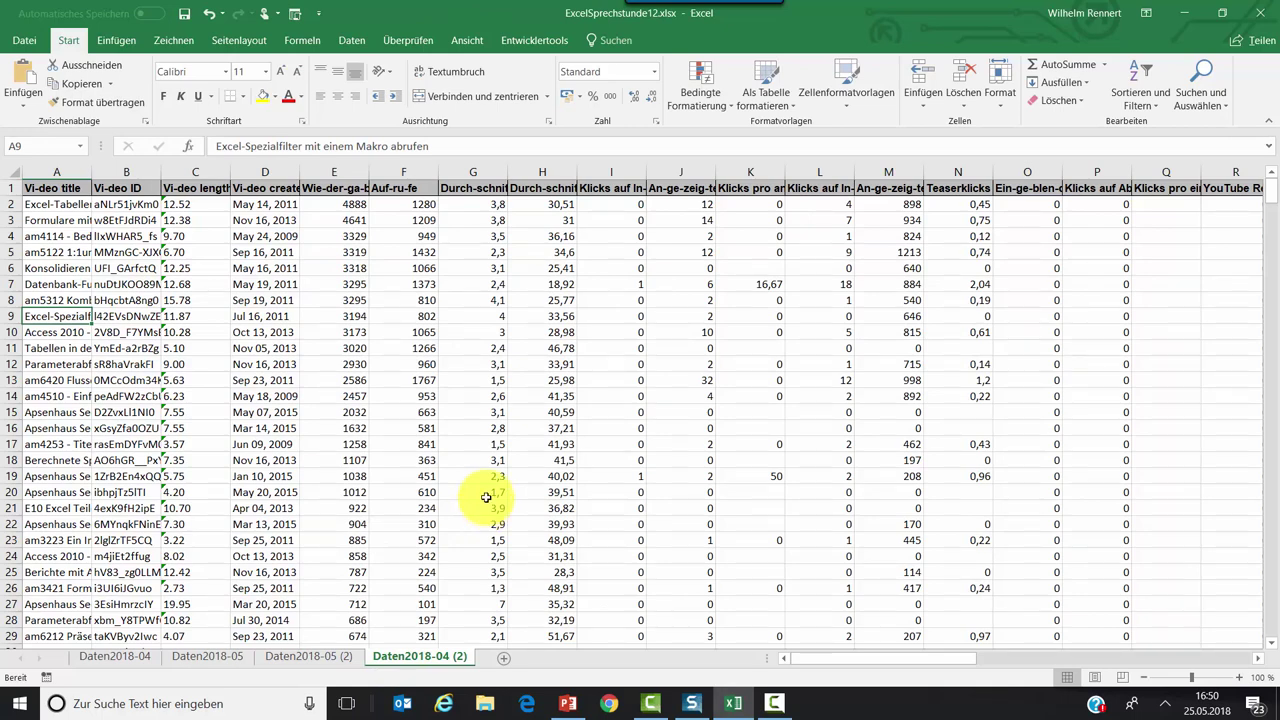
Run Makro1 on the unformatted sheet Daten2018-04 (2).
{"action": "left_click", "coordinate": [293, 14]}
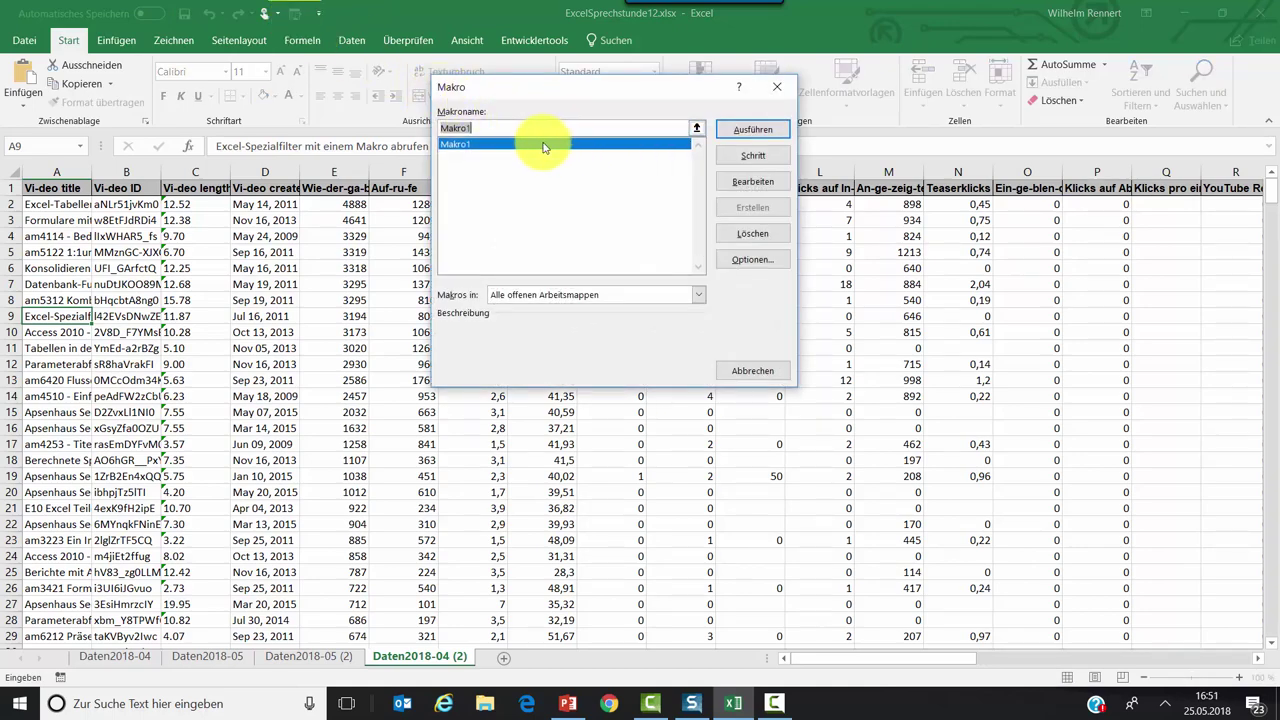
{"action": "left_click", "coordinate": [750, 130]}
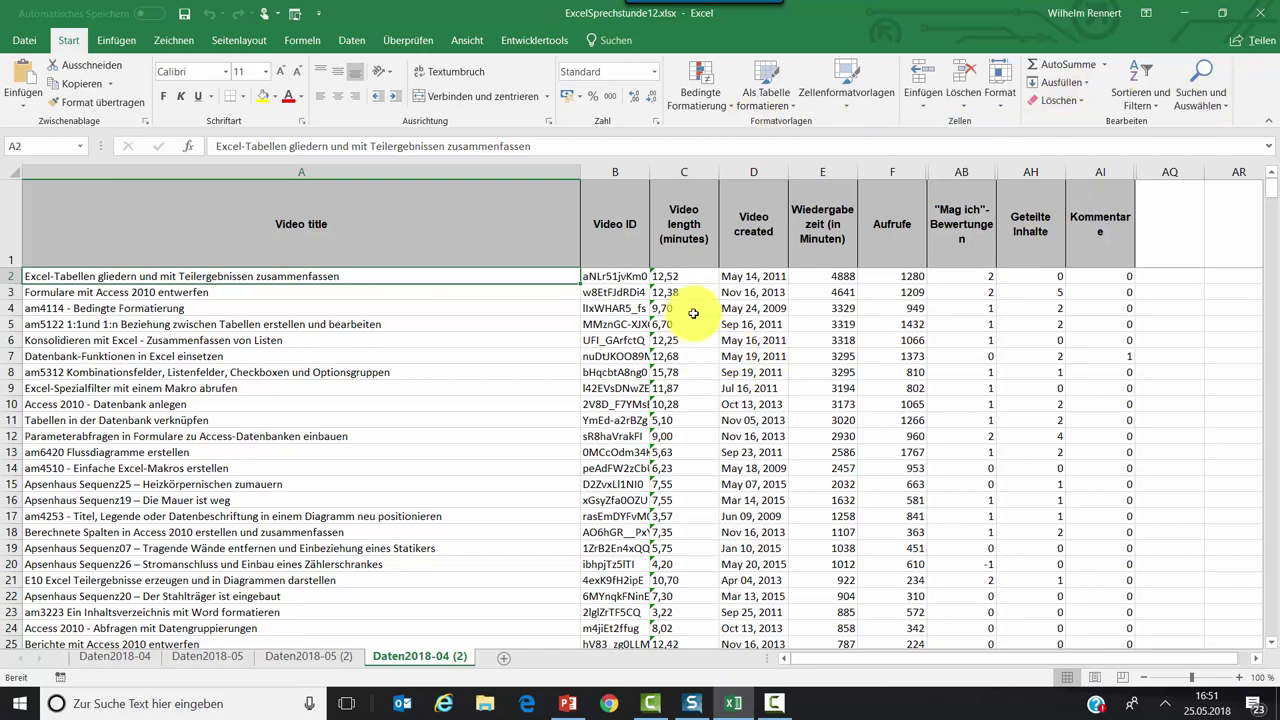
Convert the video lengths stored as text in cells C2 and C3 to numbers.
{"action": "left_click", "coordinate": [683, 278]}
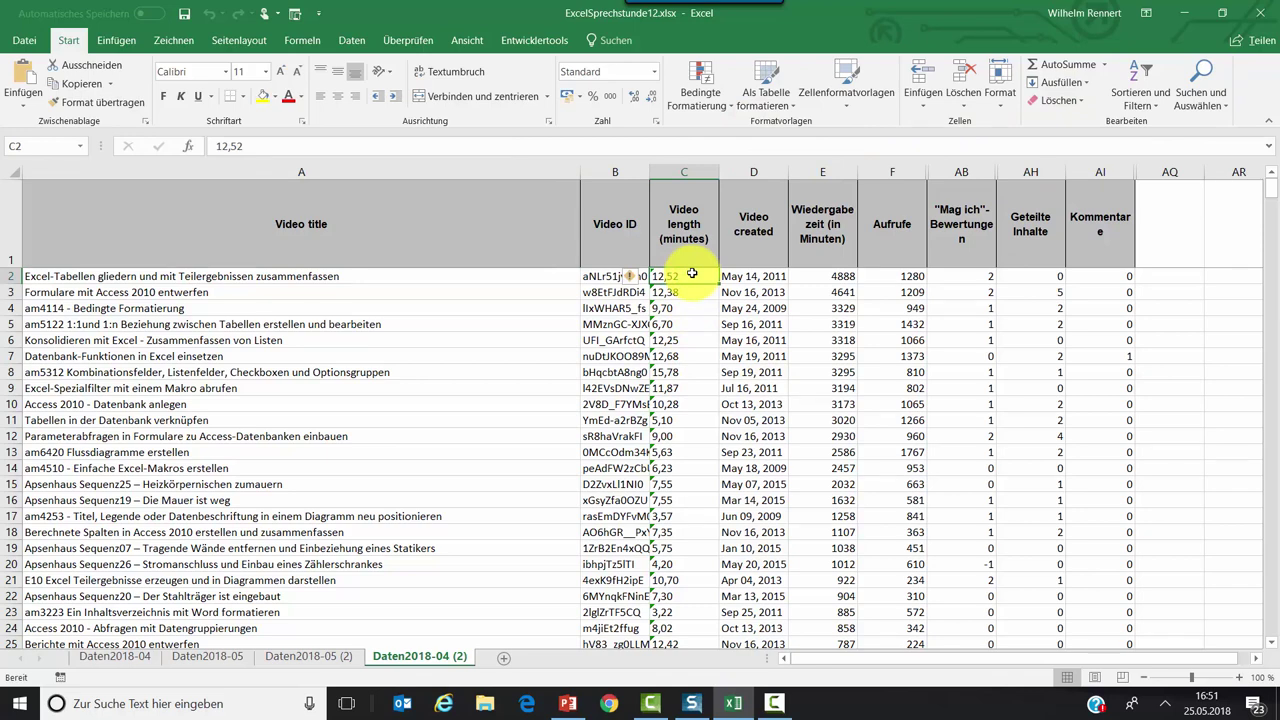
{"action": "left_click", "coordinate": [634, 277]}
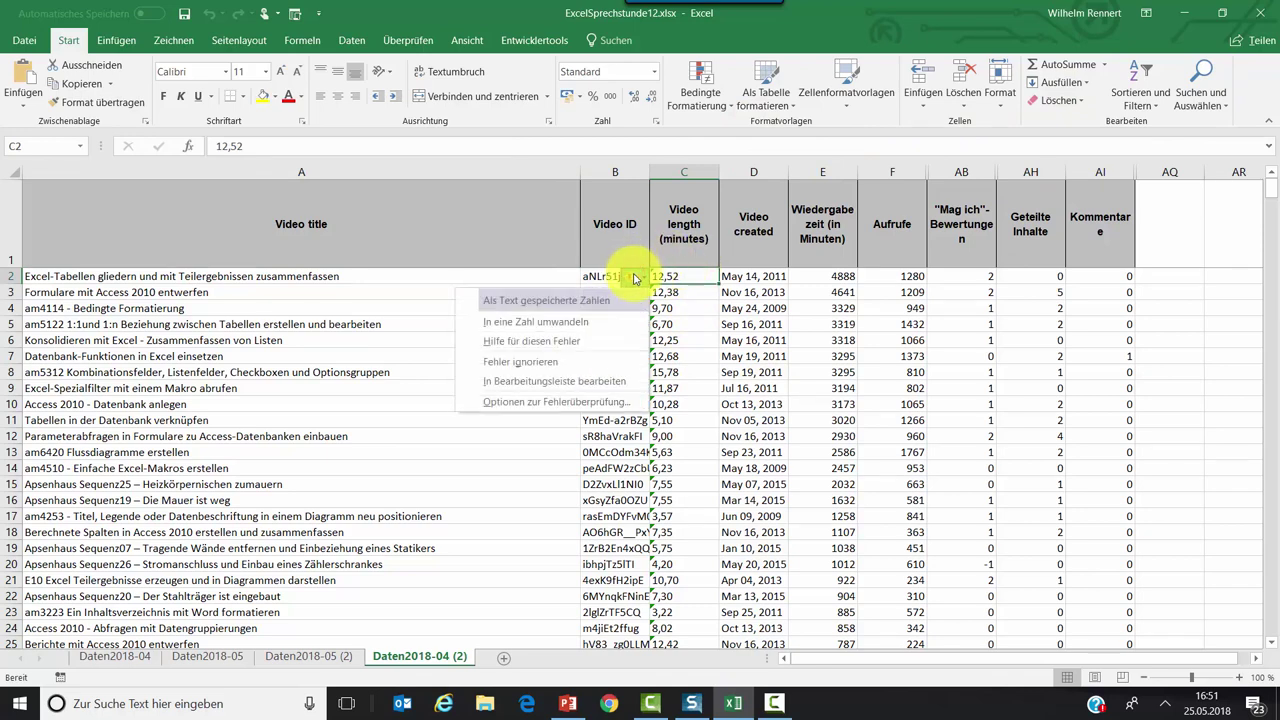
{"action": "left_click", "coordinate": [598, 322]}
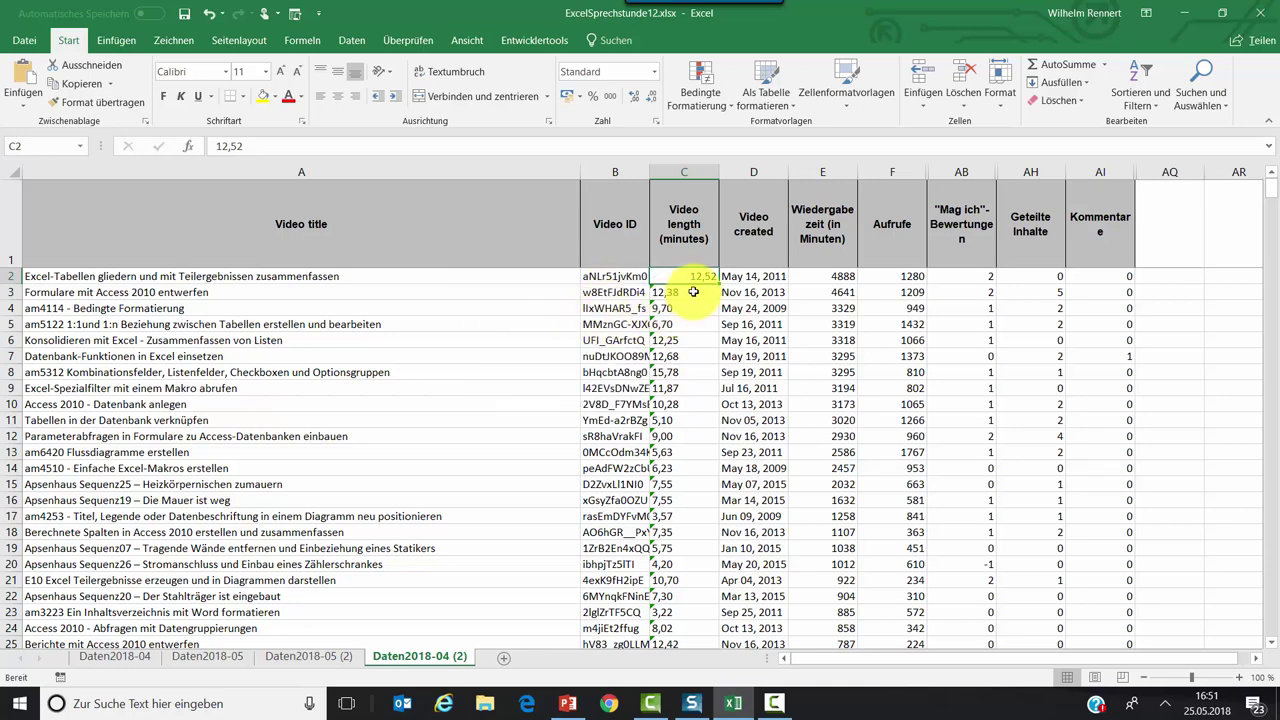
{"action": "left_click", "coordinate": [693, 291]}
{"action": "left_click", "coordinate": [629, 292]}
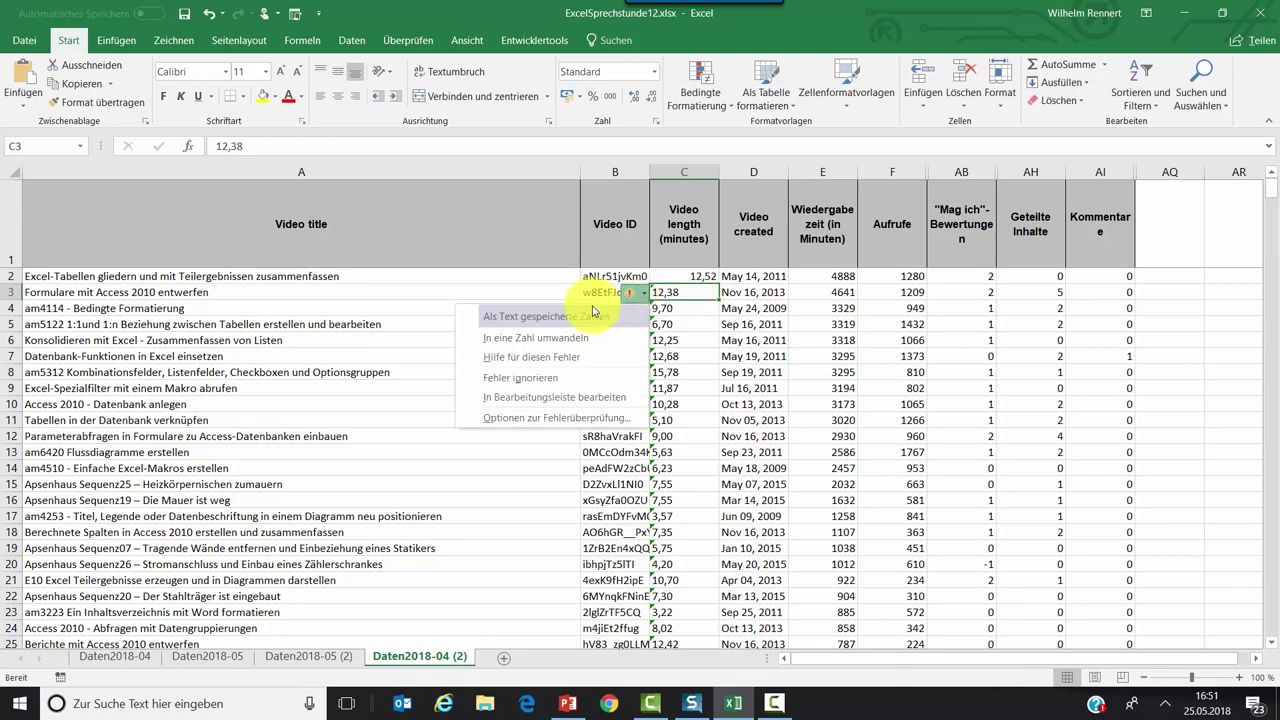
{"action": "left_click", "coordinate": [582, 337]}
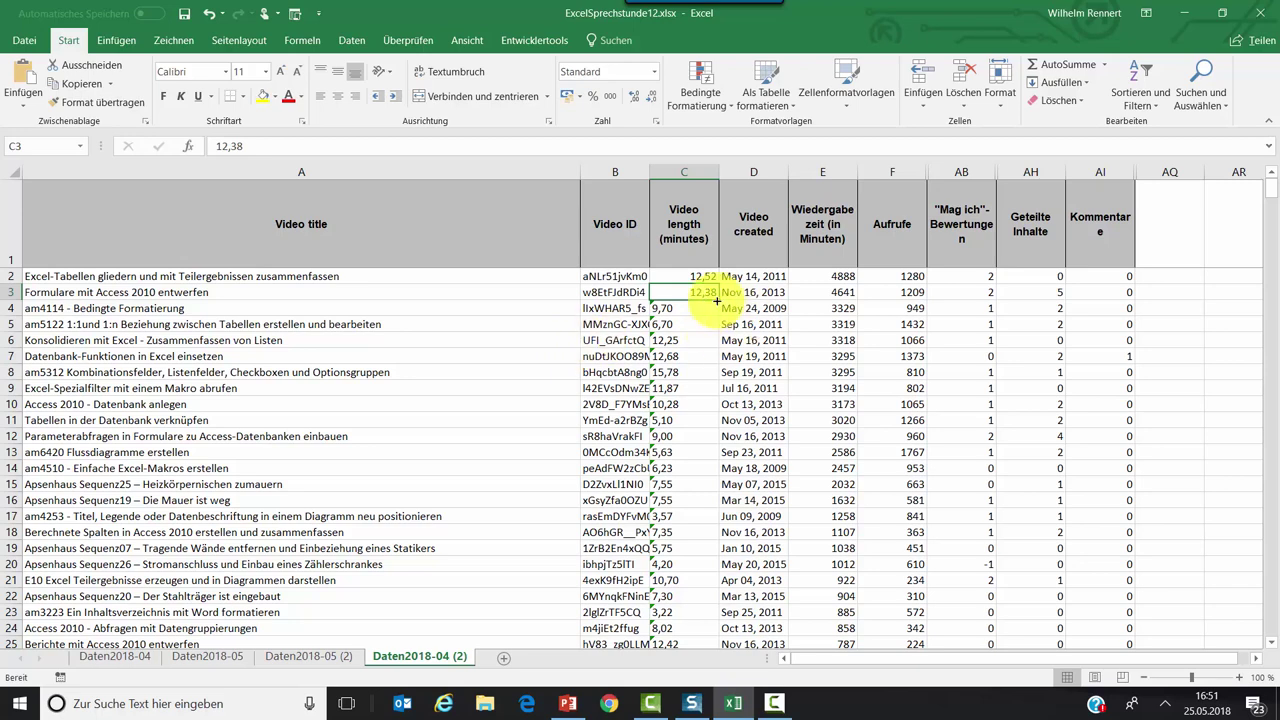
Select the converted cells C2:C3 to check their calculated summary, and select the whole Video length column C.
{"action": "left_click", "coordinate": [697, 277]}
{"action": "key", "text": "shift+Down"}
{"action": "left_click_drag", "start_coordinate": [697, 277], "coordinate": [673, 285]}
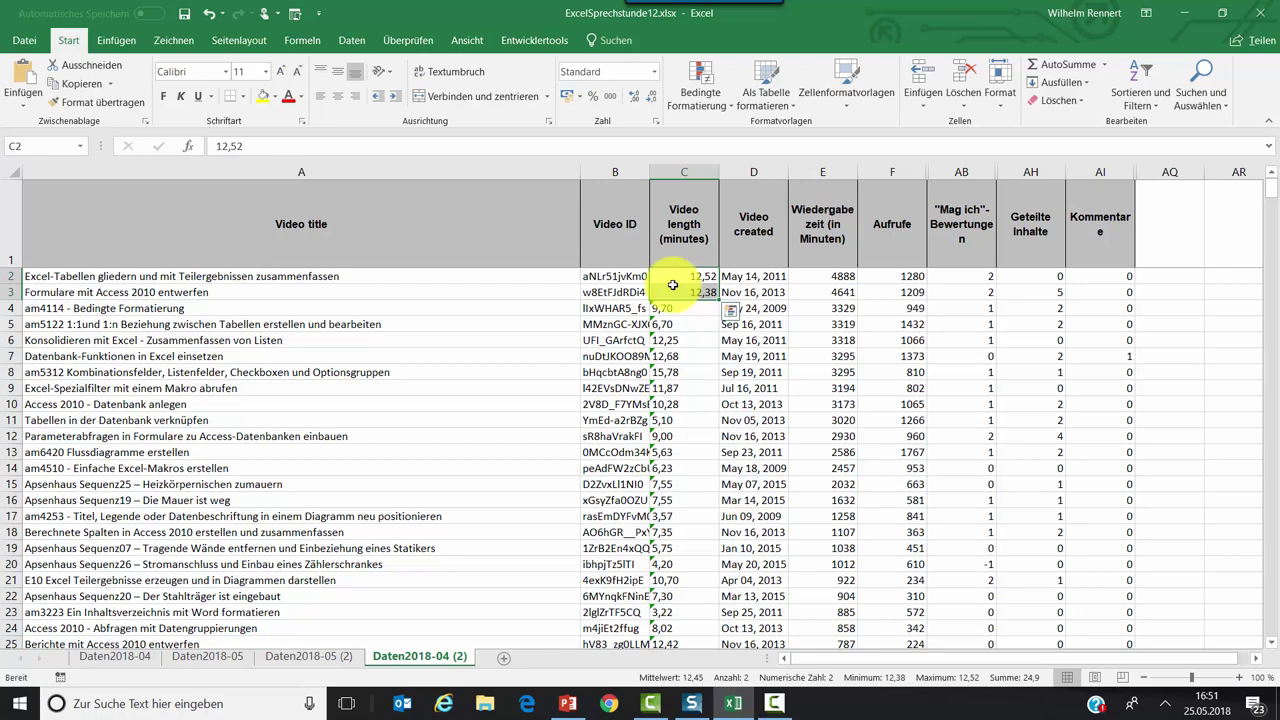
{"action": "left_click", "coordinate": [688, 170]}
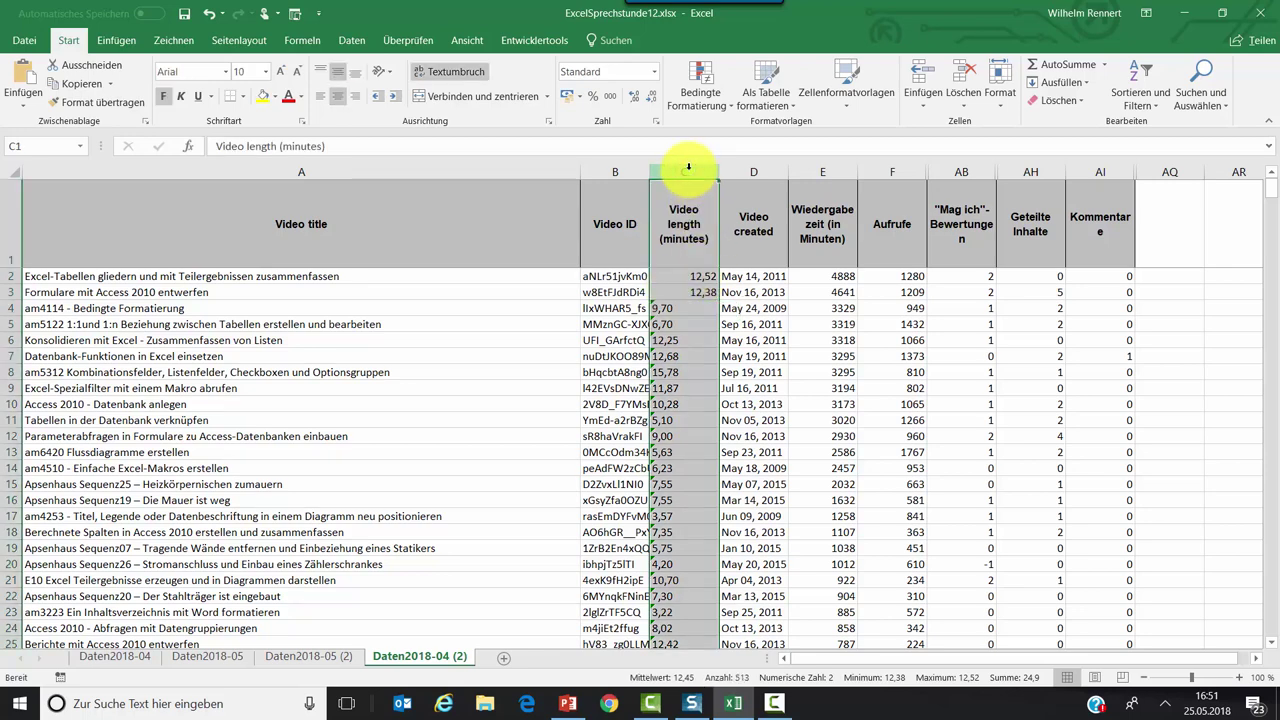